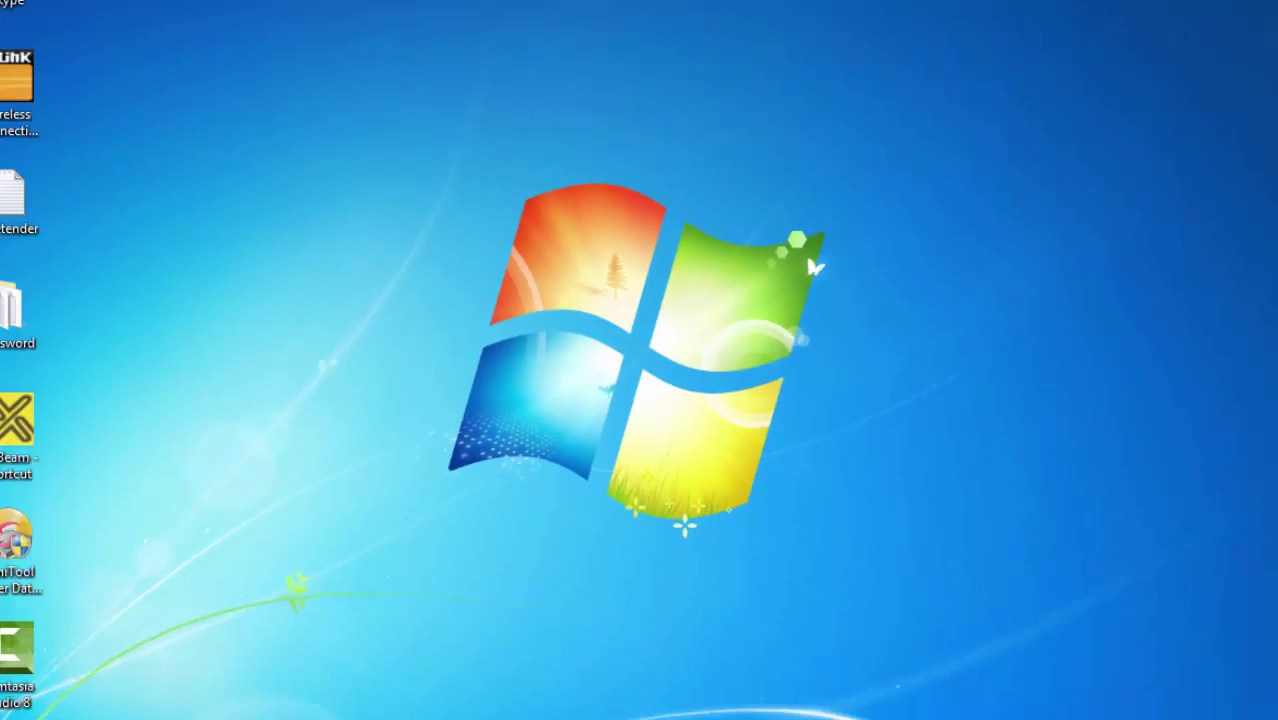
Launch MiniTool Power Data Recovery 6.8.
{"action": "left_click", "coordinate": [47, 678]}
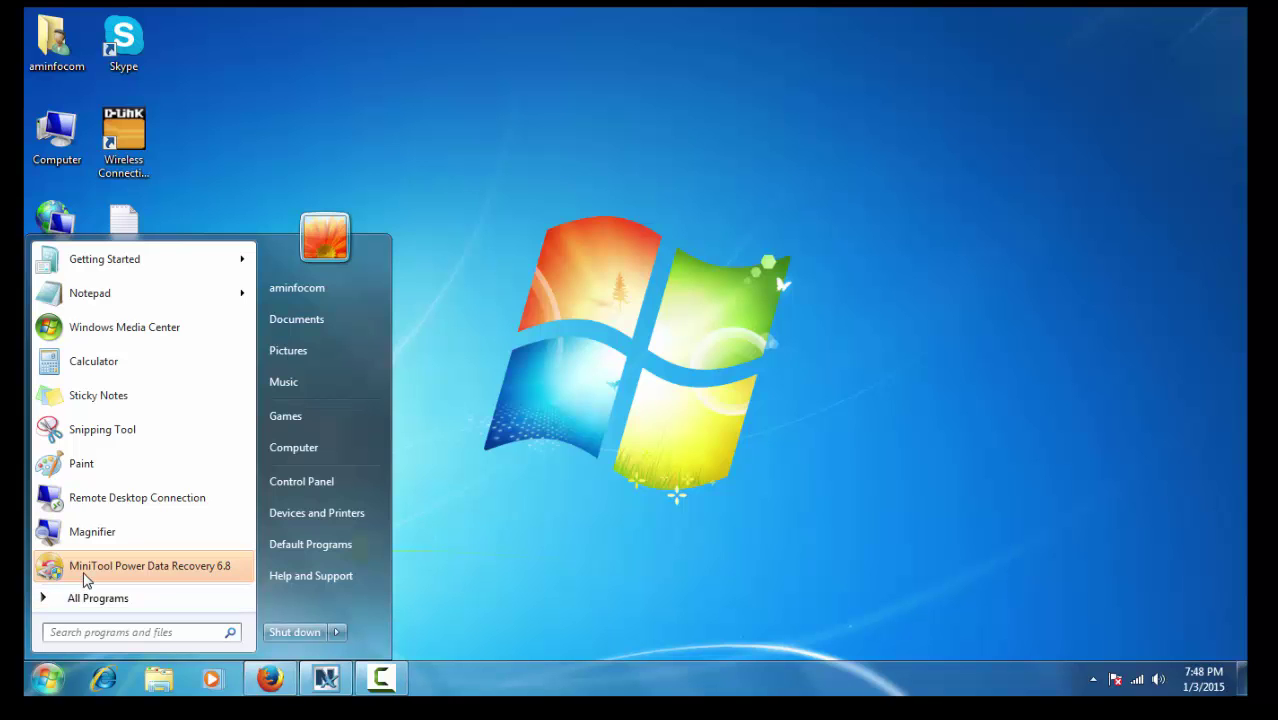
{"action": "left_click", "coordinate": [140, 566]}
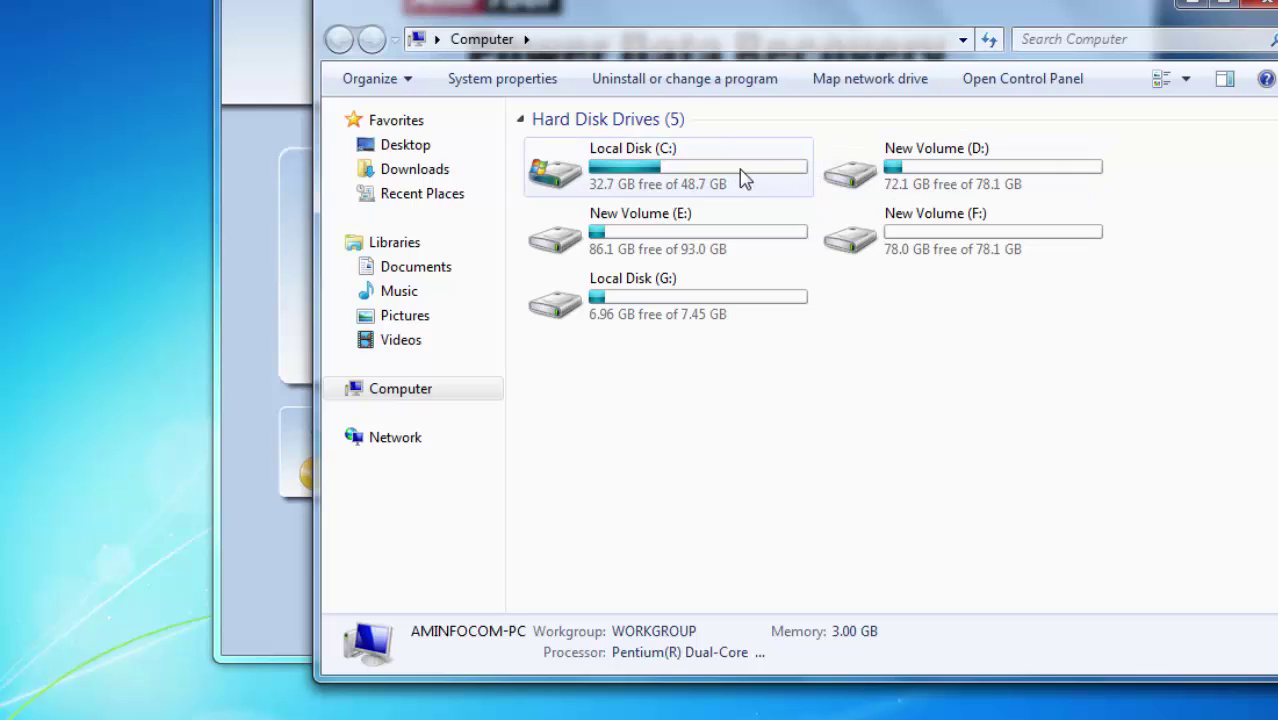
In Windows Explorer, permanently delete all files and folders on New Volume (F:), and reopen the drive to check it.
{"action": "double_click", "coordinate": [920, 238]}
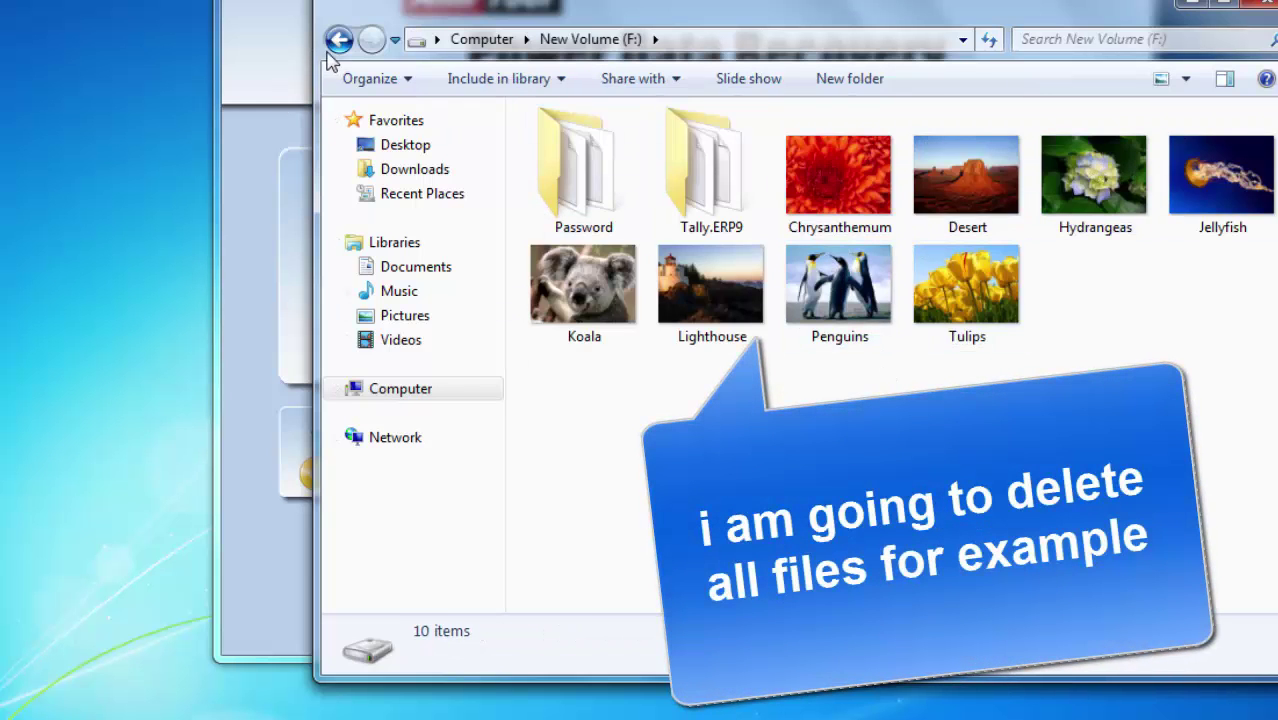
{"action": "left_click_drag", "start_coordinate": [516, 128], "coordinate": [1213, 410]}
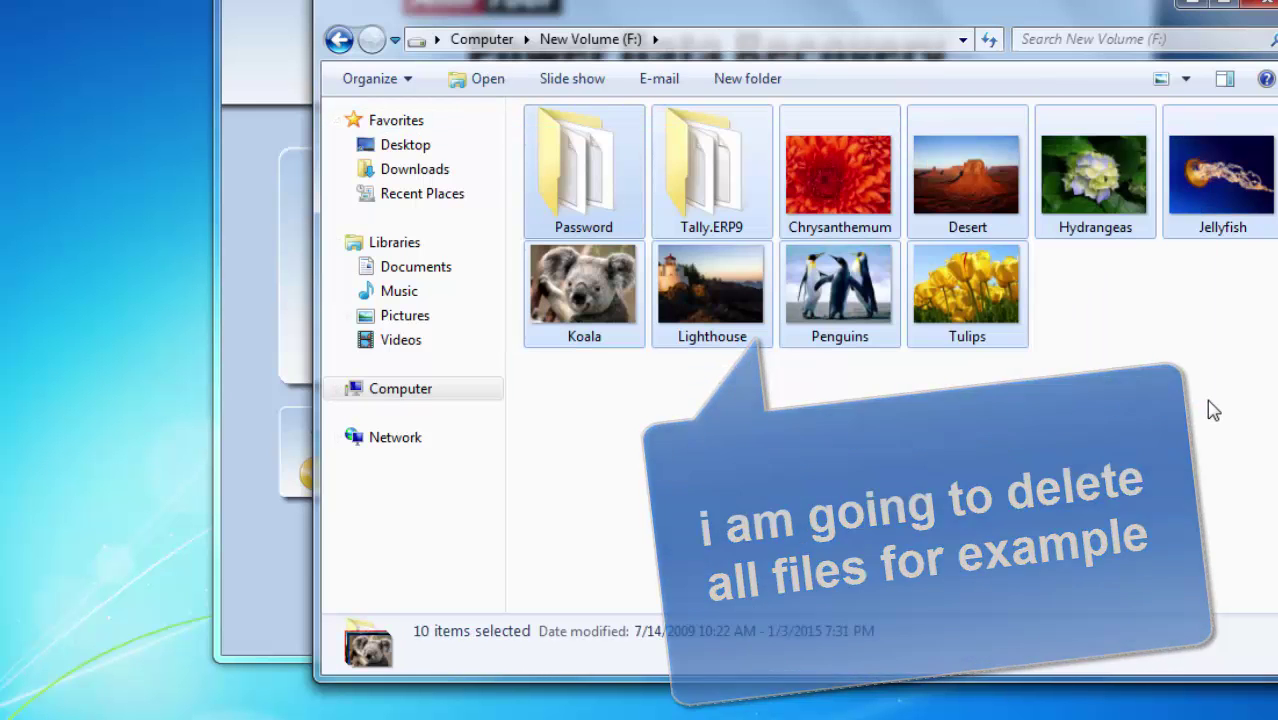
{"action": "key", "text": "shift+Delete"}
{"action": "key", "text": "Return"}
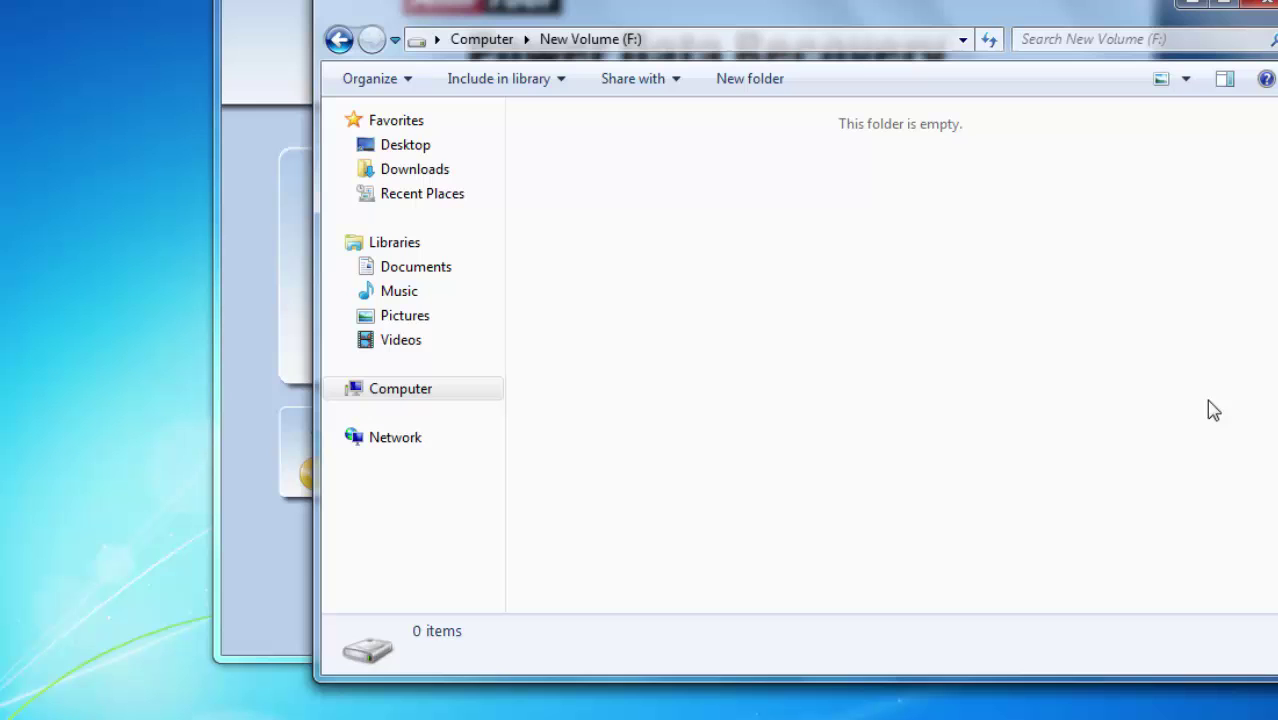
{"action": "left_click", "coordinate": [338, 39]}
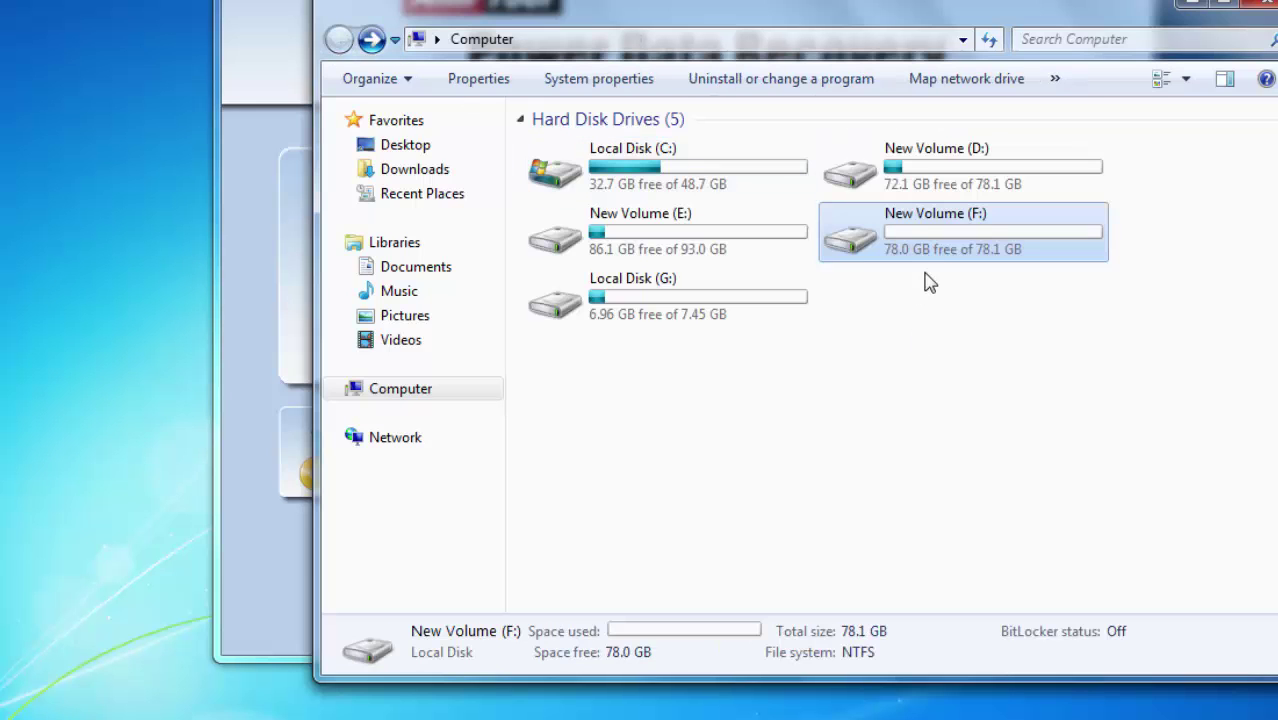
{"action": "double_click", "coordinate": [932, 262]}
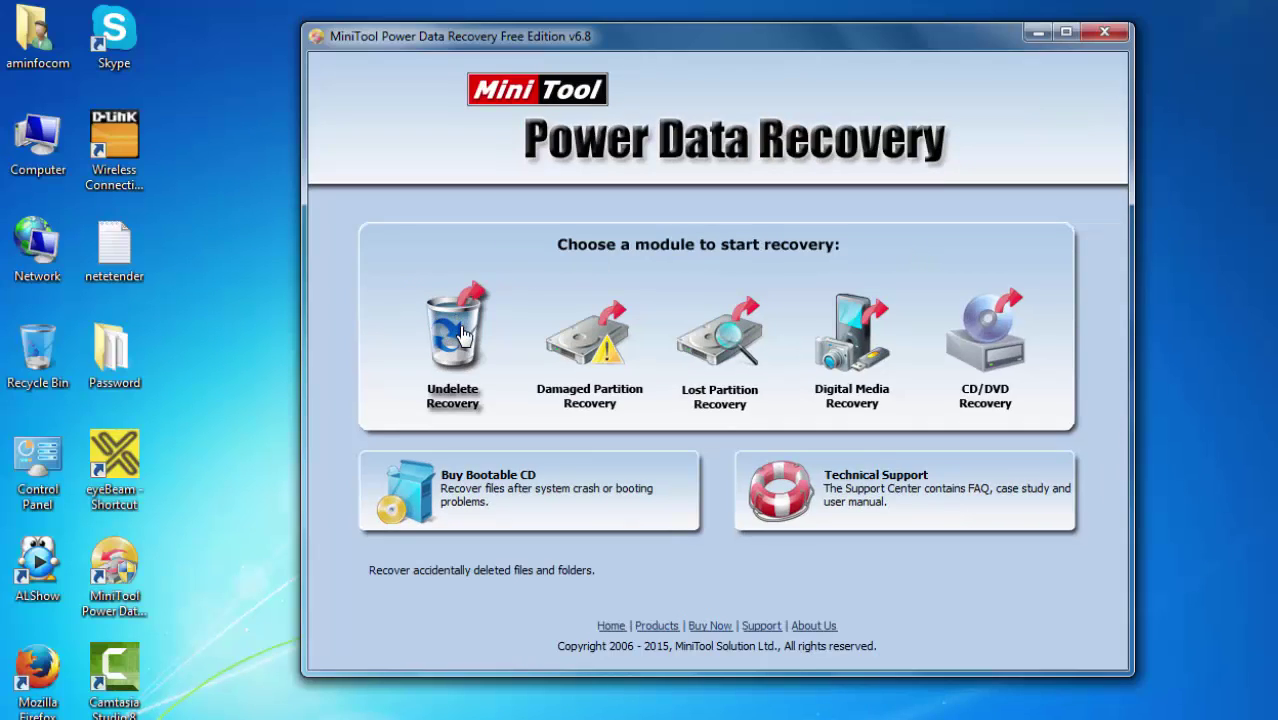
In MiniTool Power Data Recovery, run Undelete Recovery on the New Volume (F:) drive.
{"action": "left_click", "coordinate": [463, 334]}
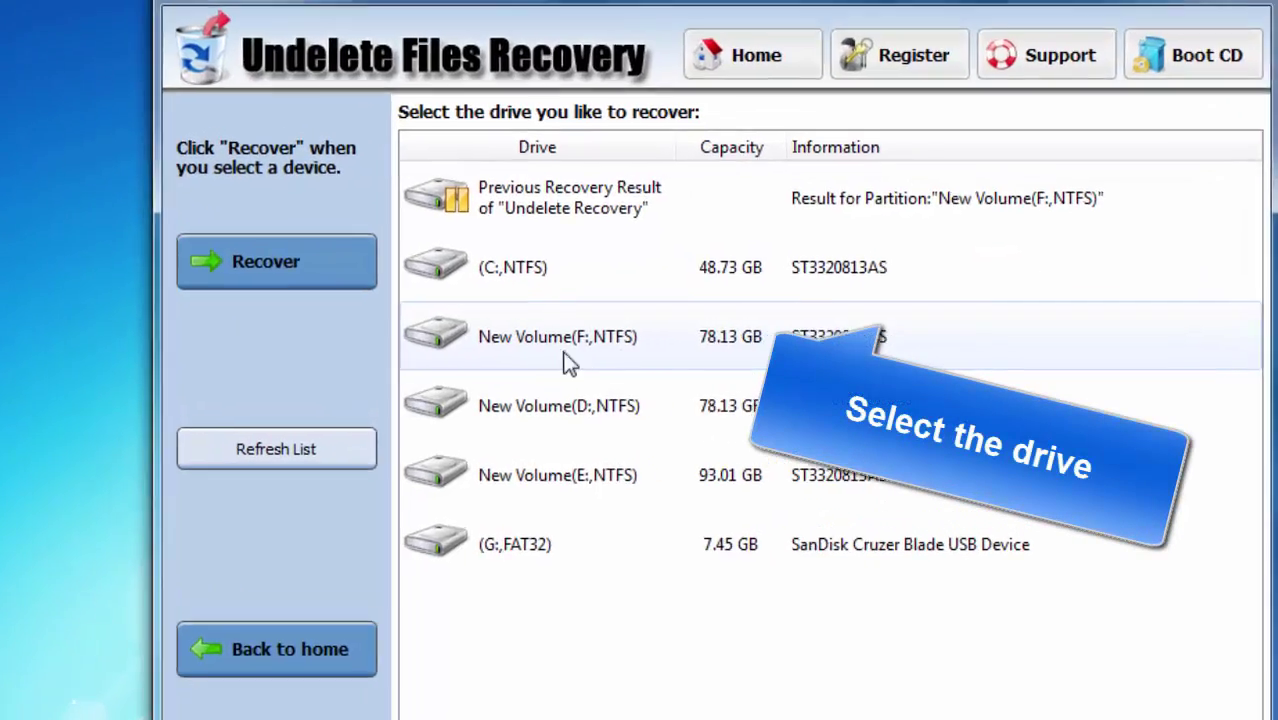
{"action": "left_click", "coordinate": [567, 362]}
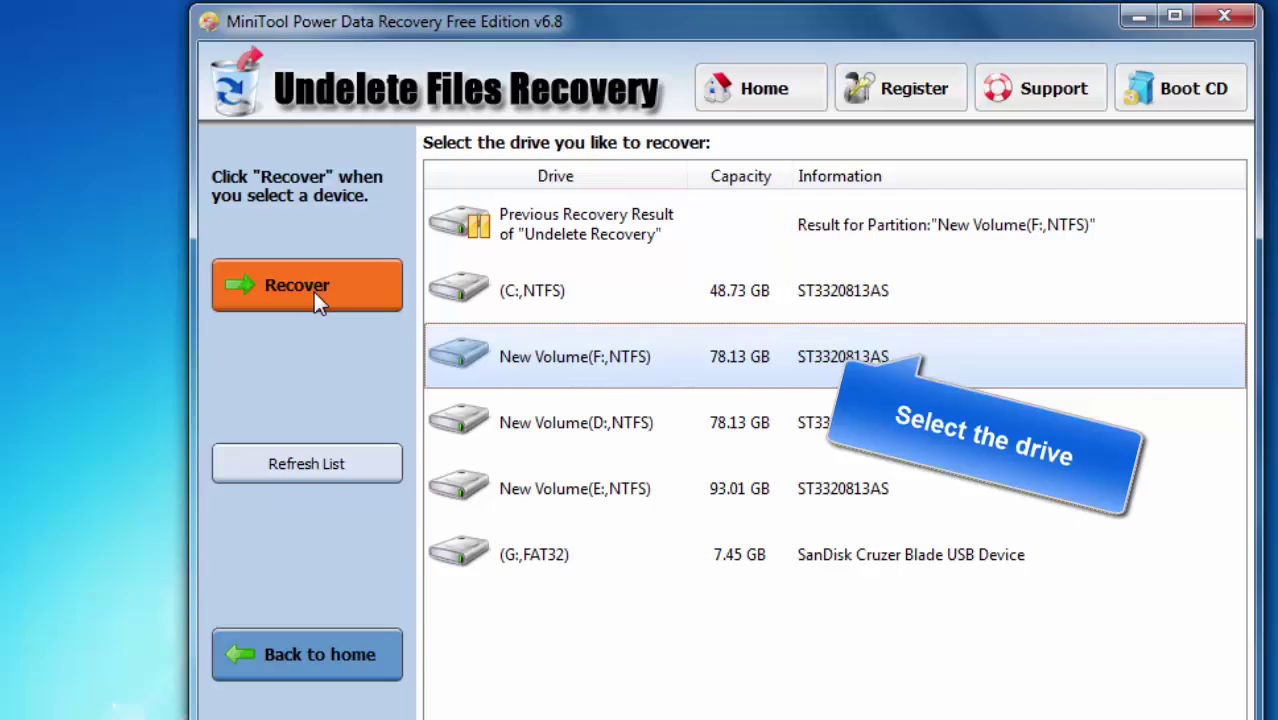
{"action": "left_click", "coordinate": [315, 295]}
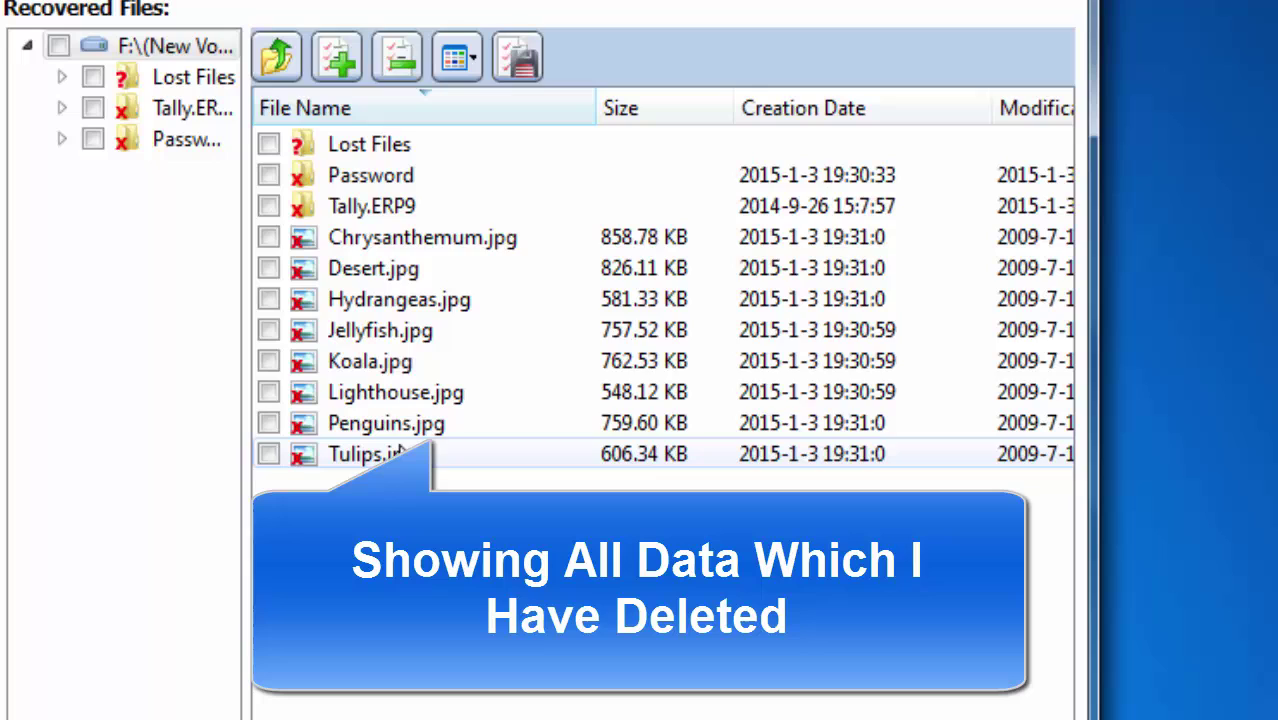
Mark the Lost Files, Password and Tally.ERP9 folders and all eight images from Chrysanthemum.jpg to Tulips.jpg for recovery.
{"action": "left_click", "coordinate": [268, 176]}
{"action": "left_click", "coordinate": [268, 206]}
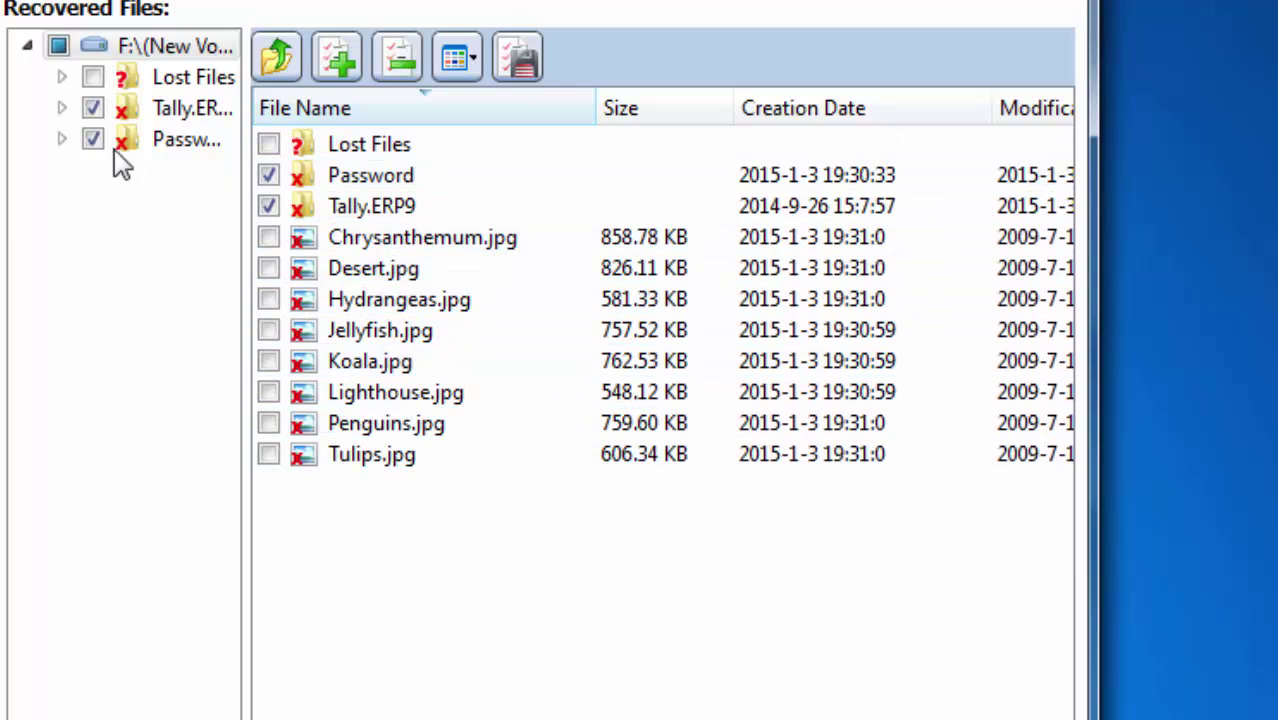
{"action": "left_click", "coordinate": [92, 77]}
{"action": "left_click", "coordinate": [268, 237]}
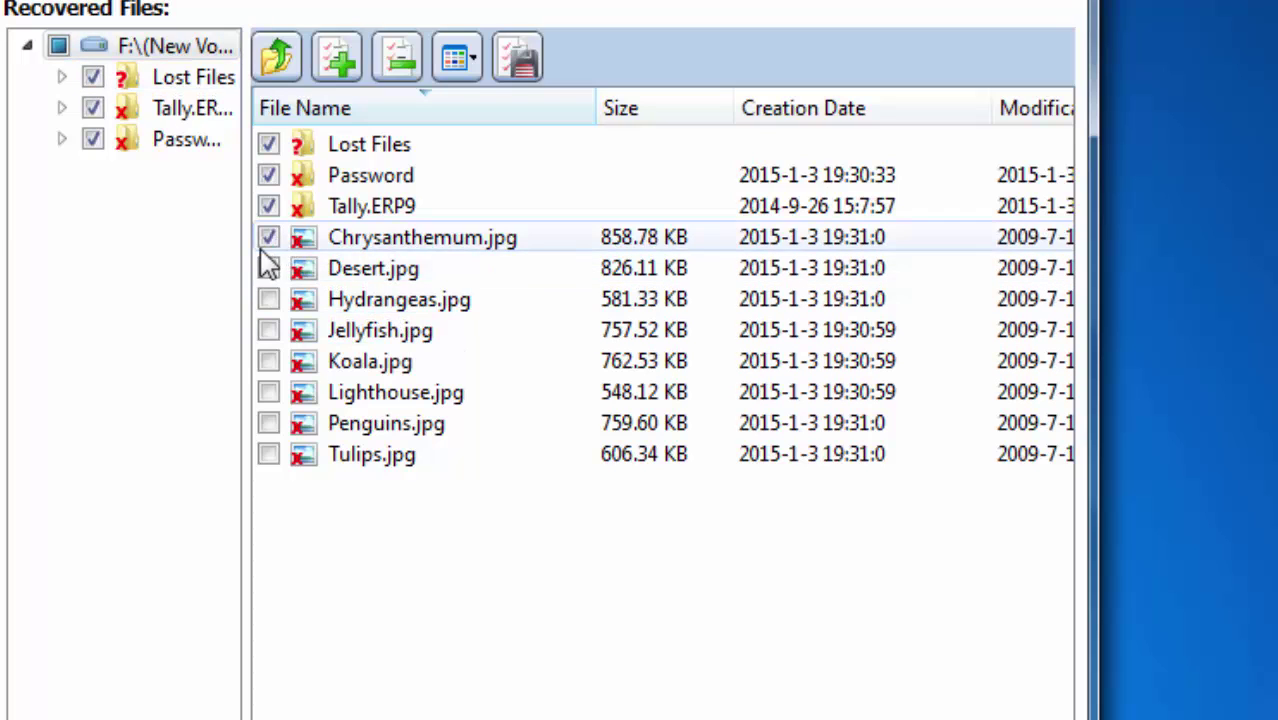
{"action": "left_click", "coordinate": [268, 268]}
{"action": "left_click", "coordinate": [268, 300]}
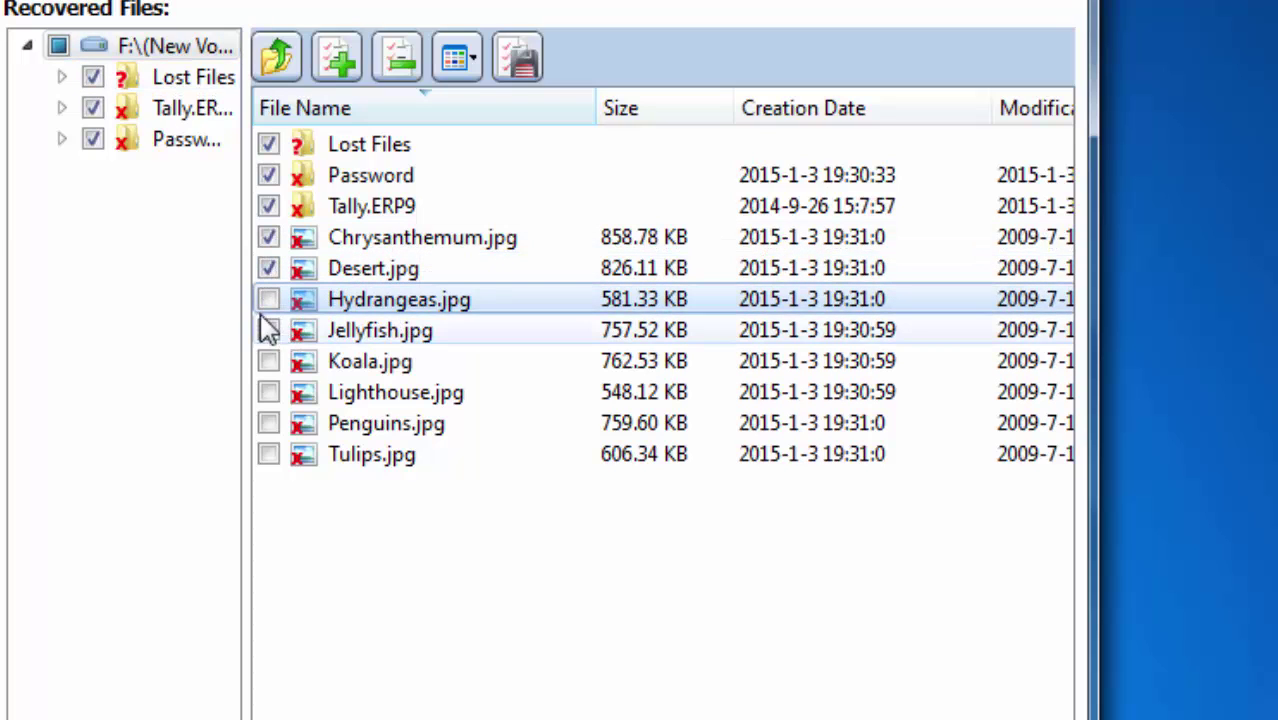
{"action": "left_click", "coordinate": [268, 330]}
{"action": "left_click", "coordinate": [268, 361]}
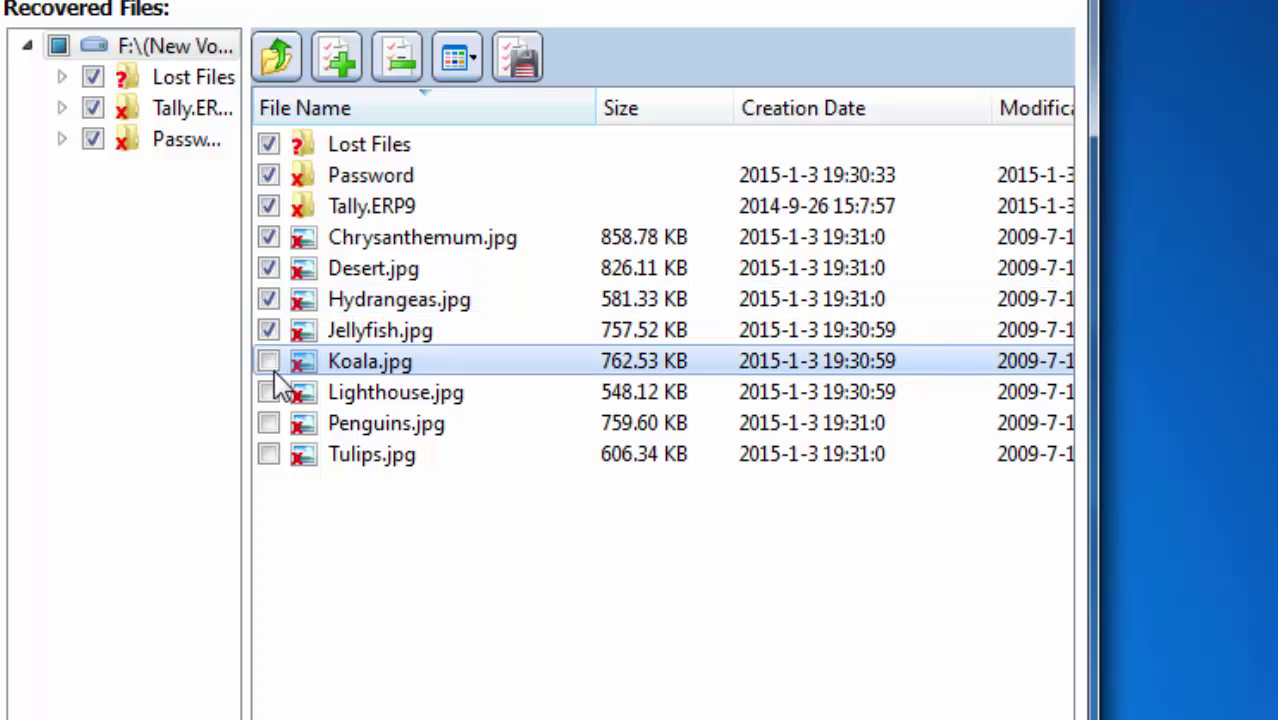
{"action": "left_click", "coordinate": [268, 392]}
{"action": "left_click", "coordinate": [268, 423]}
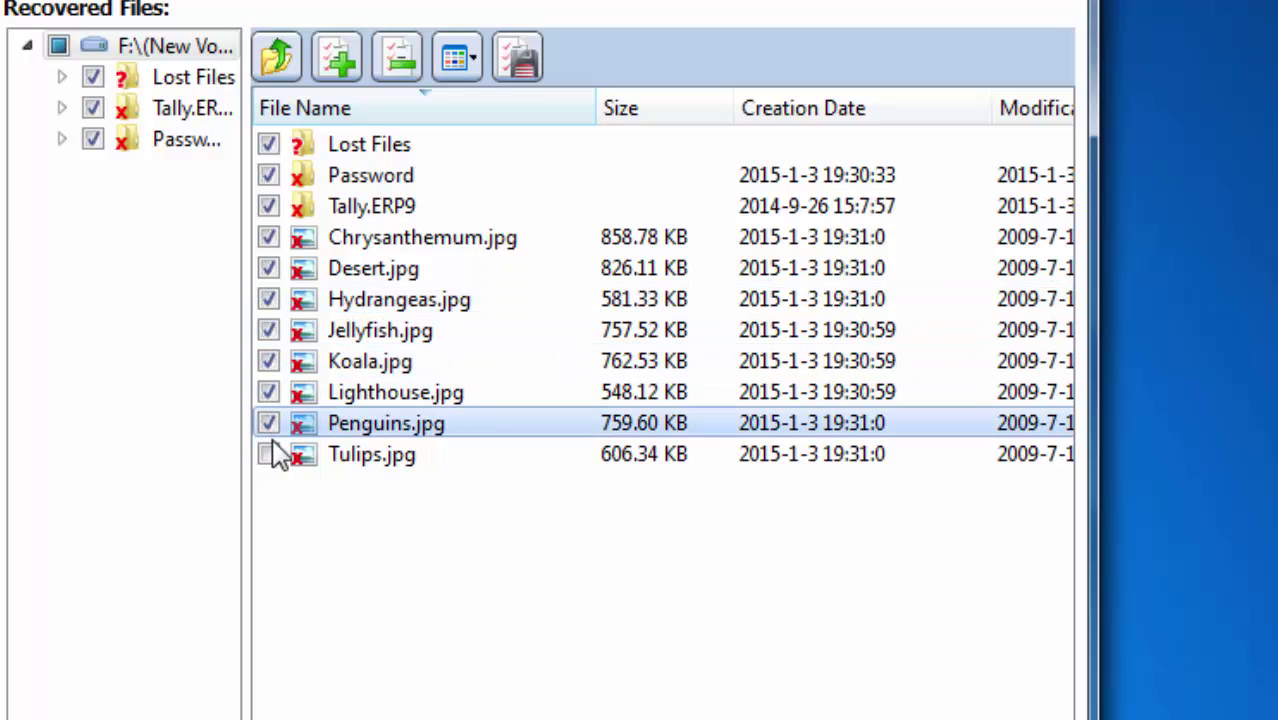
{"action": "left_click", "coordinate": [268, 454]}
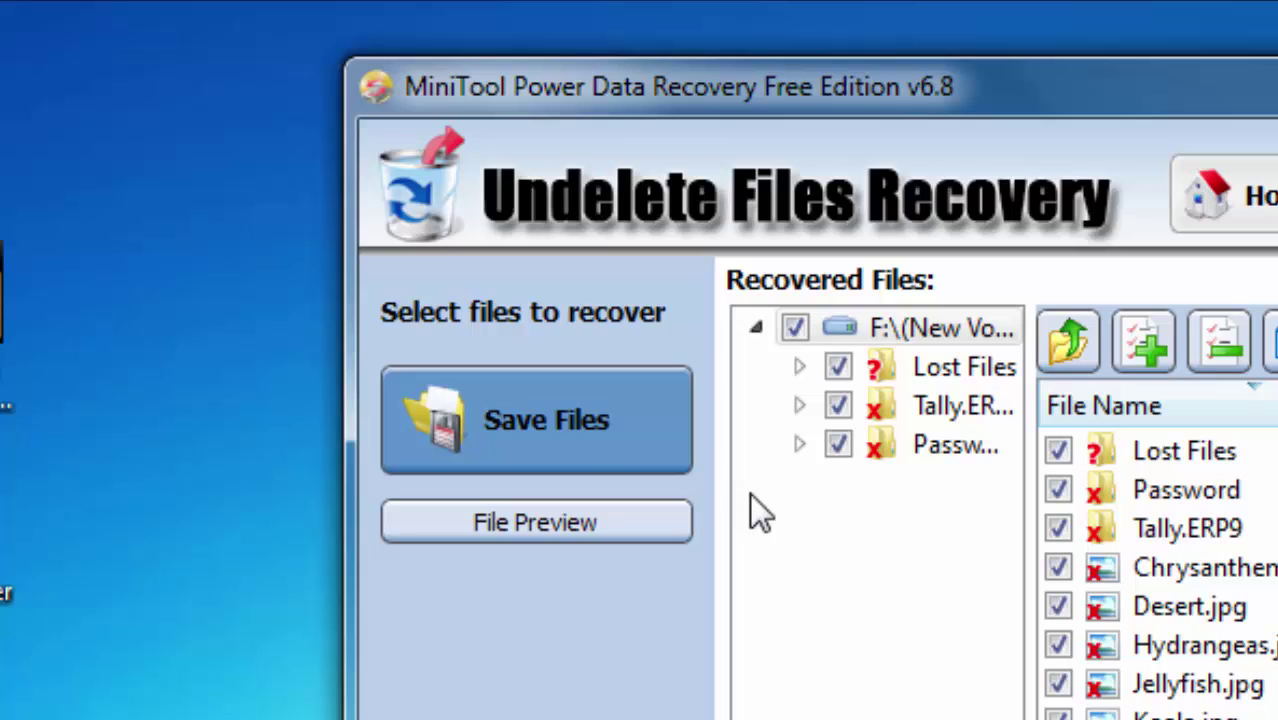
Start saving the marked files and browse to Local Disk (G:) for the recovery destination.
{"action": "left_click", "coordinate": [602, 448]}
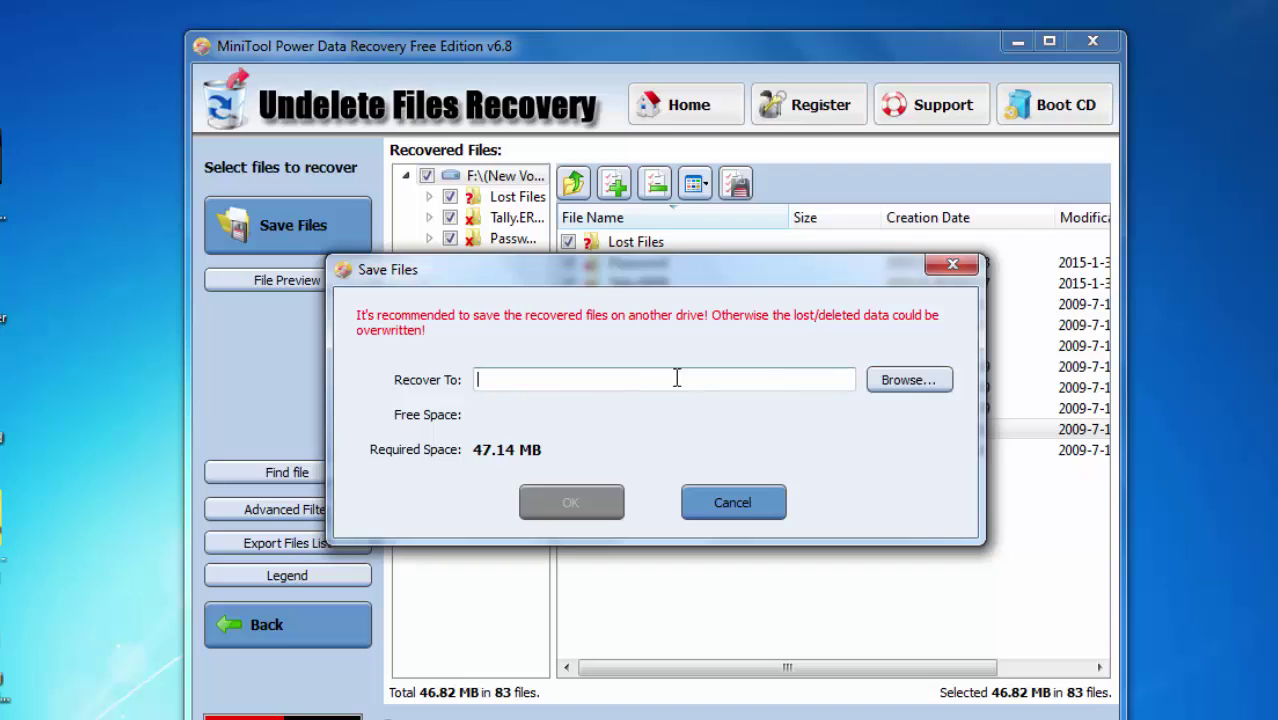
{"action": "left_click", "coordinate": [470, 368]}
{"action": "left_click", "coordinate": [889, 384]}
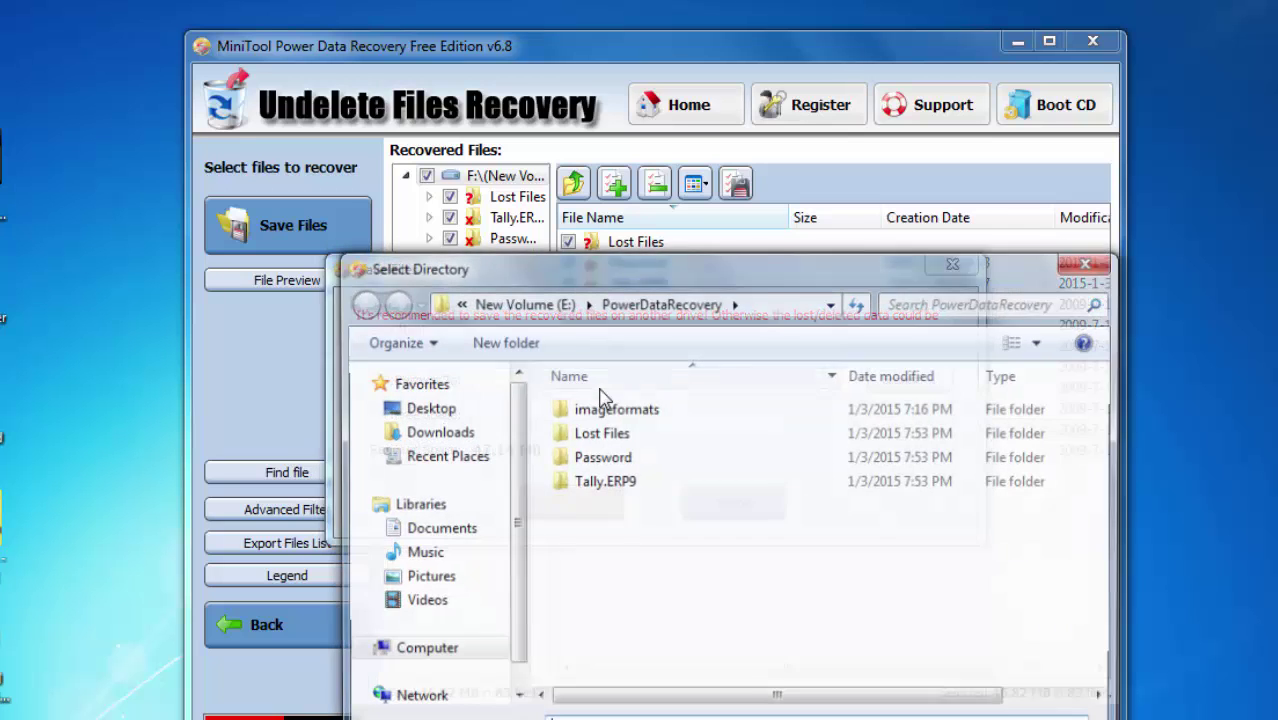
{"action": "left_click", "coordinate": [455, 652]}
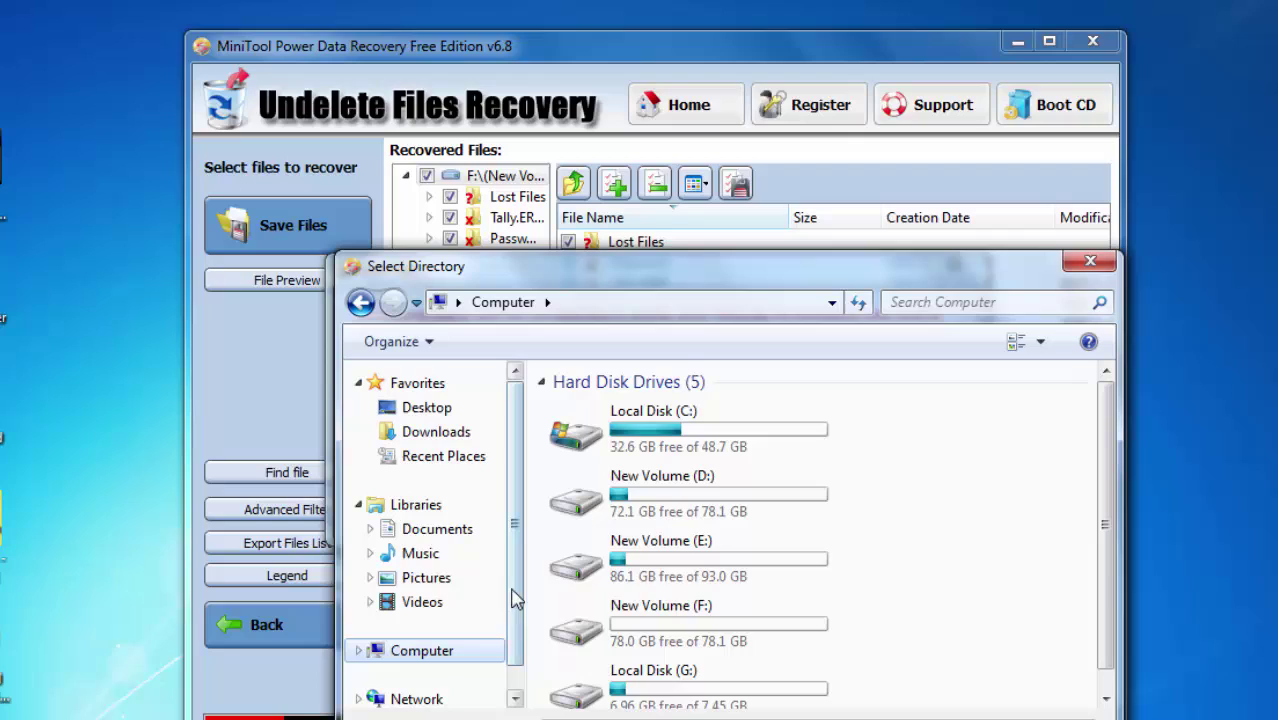
{"action": "scroll", "coordinate": [1106, 662], "scroll_direction": "down", "scroll_amount": 1}
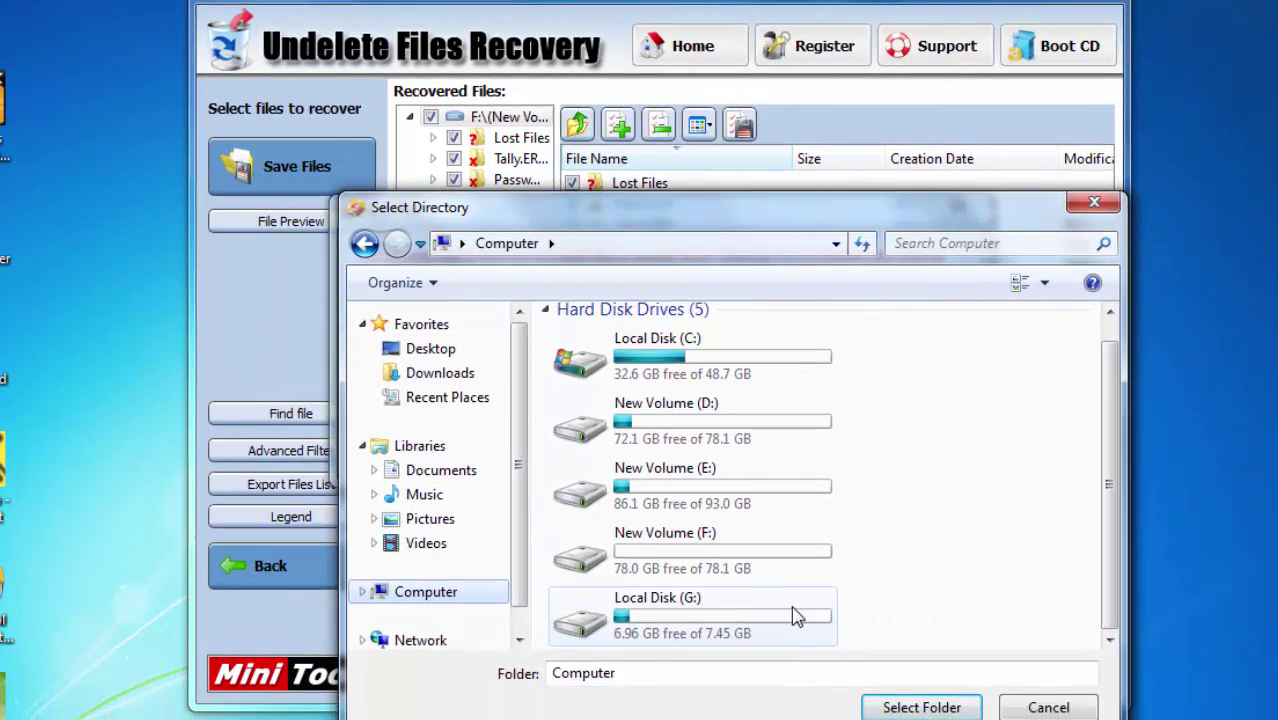
{"action": "left_click", "coordinate": [793, 676]}
{"action": "double_click", "coordinate": [796, 616]}
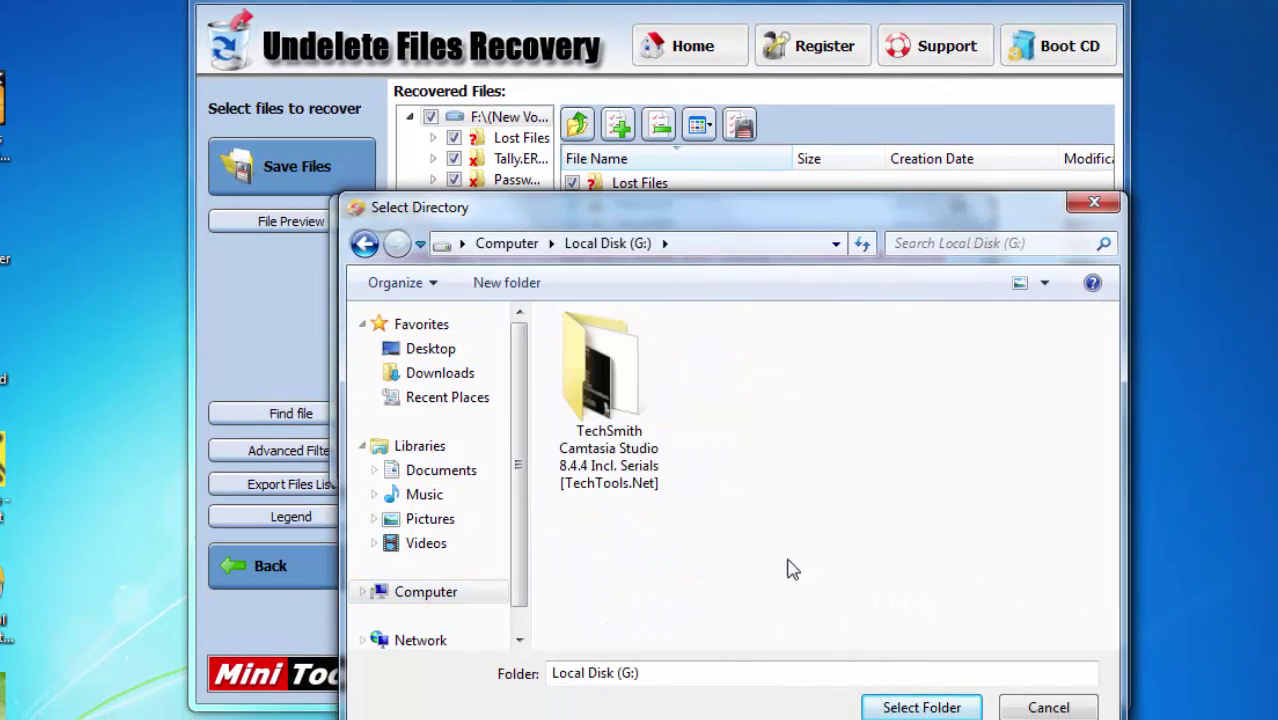
Create a new folder named "data recovery" on Local Disk (G:).
{"action": "right_click", "coordinate": [804, 434]}
{"action": "left_click", "coordinate": [776, 414]}
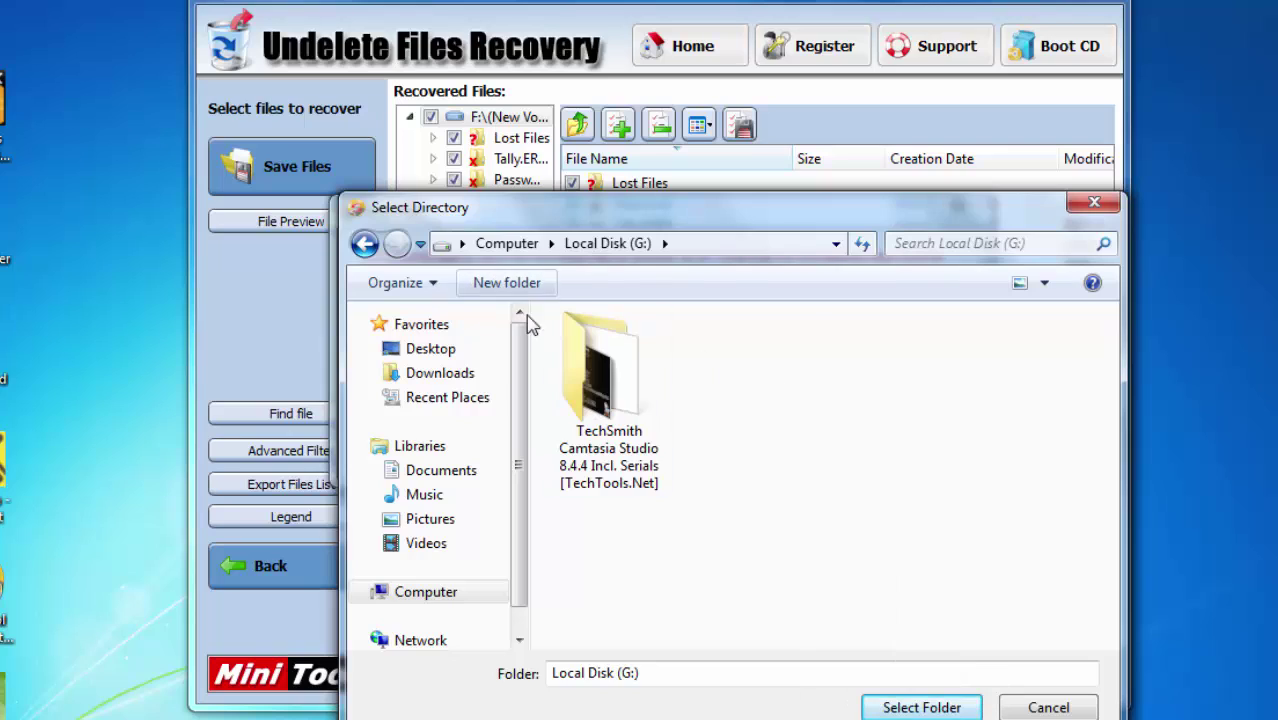
{"action": "left_click", "coordinate": [507, 284]}
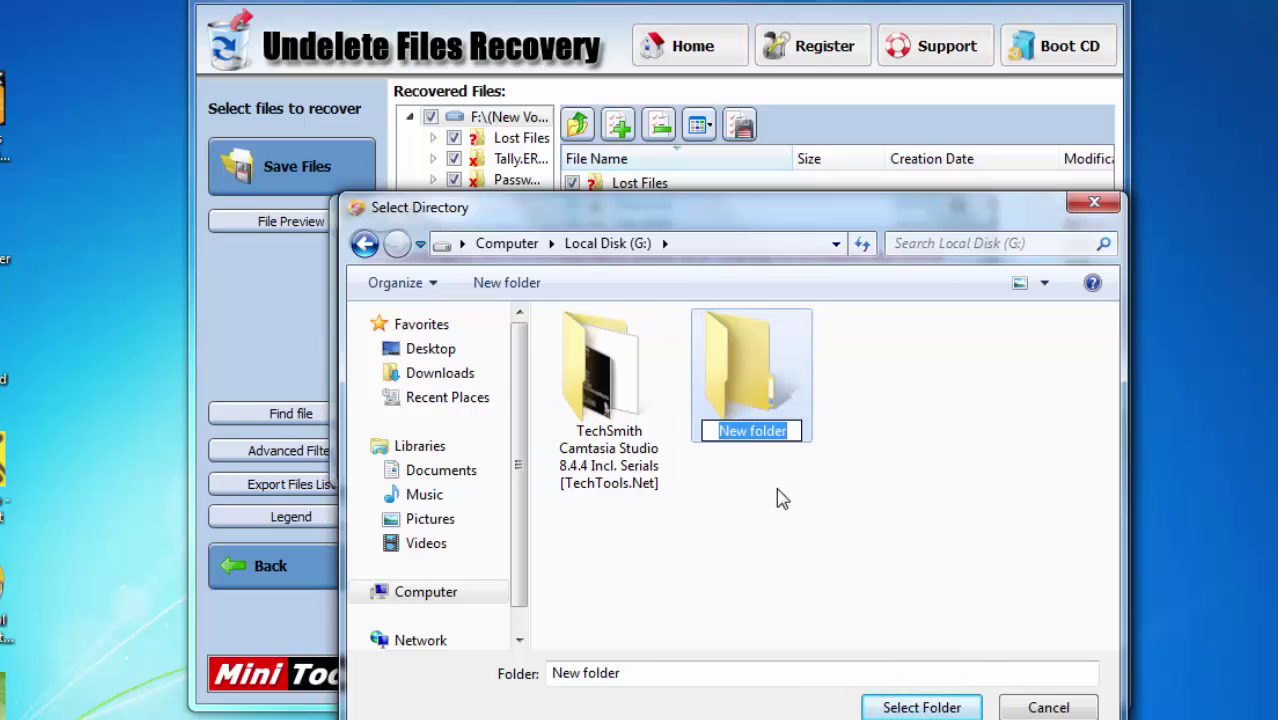
{"action": "type", "text": "f"}
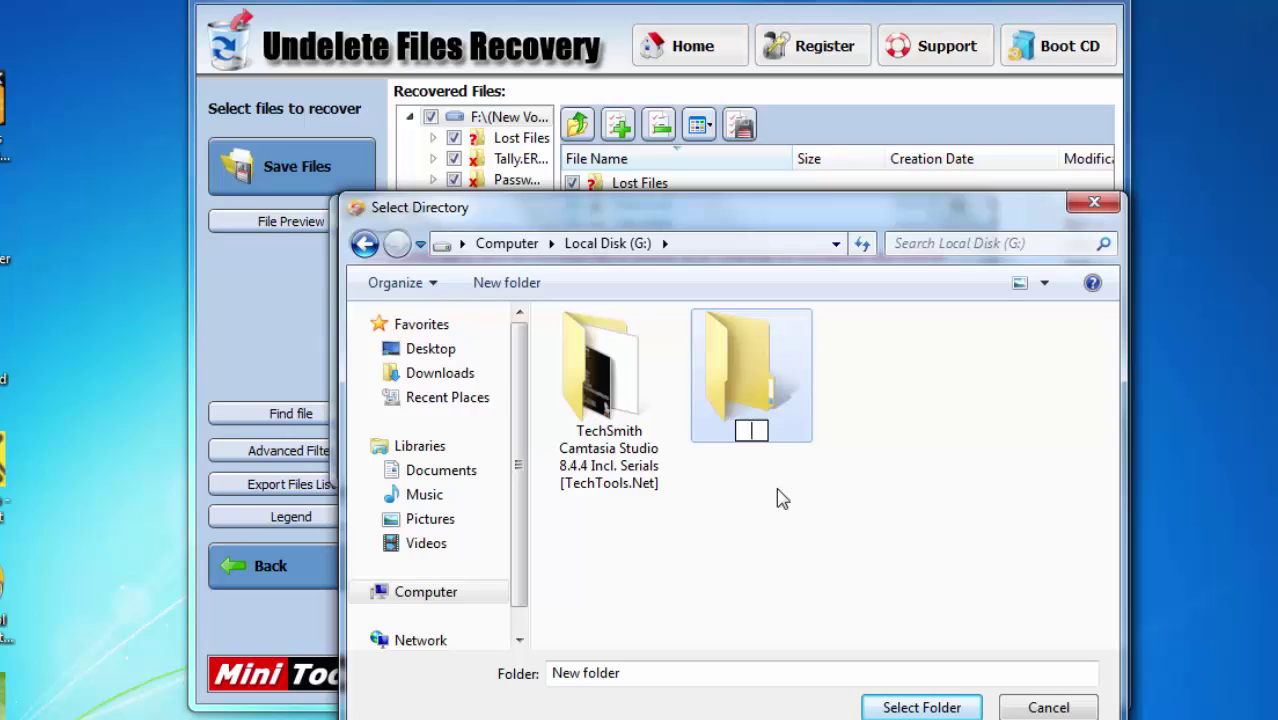
{"action": "type", "text": "ata recov"}
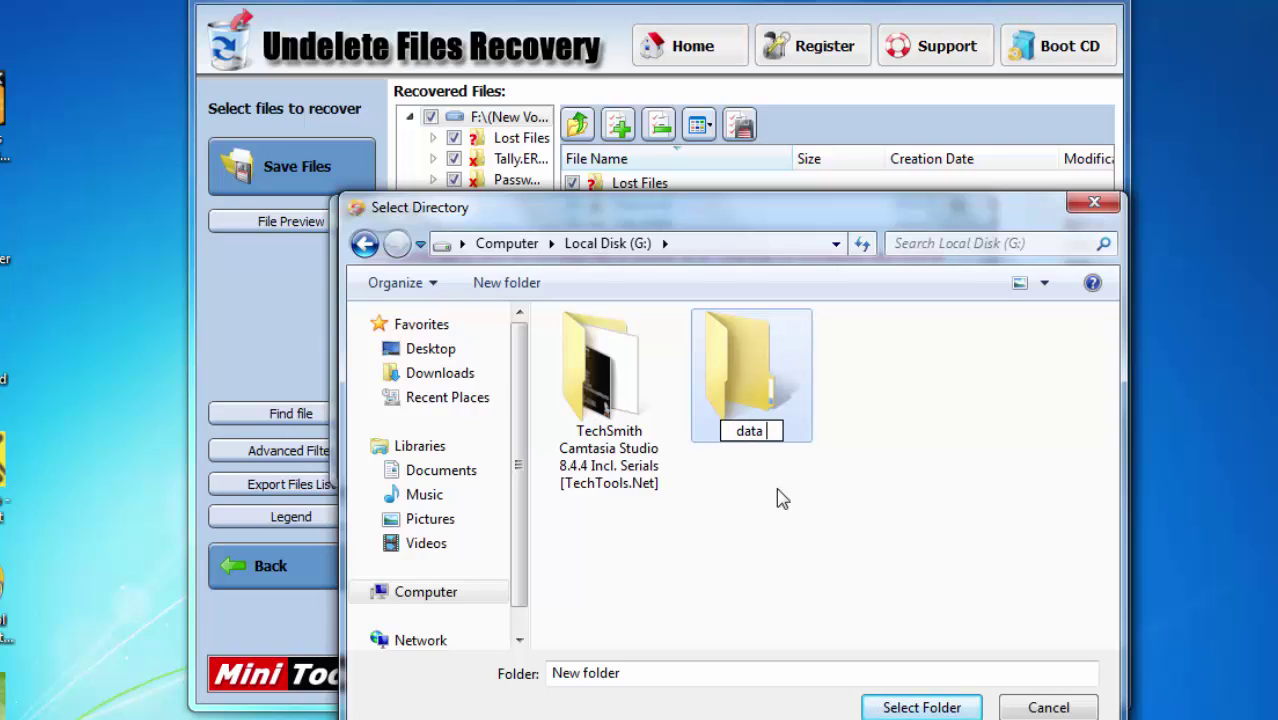
{"action": "type", "text": "ery"}
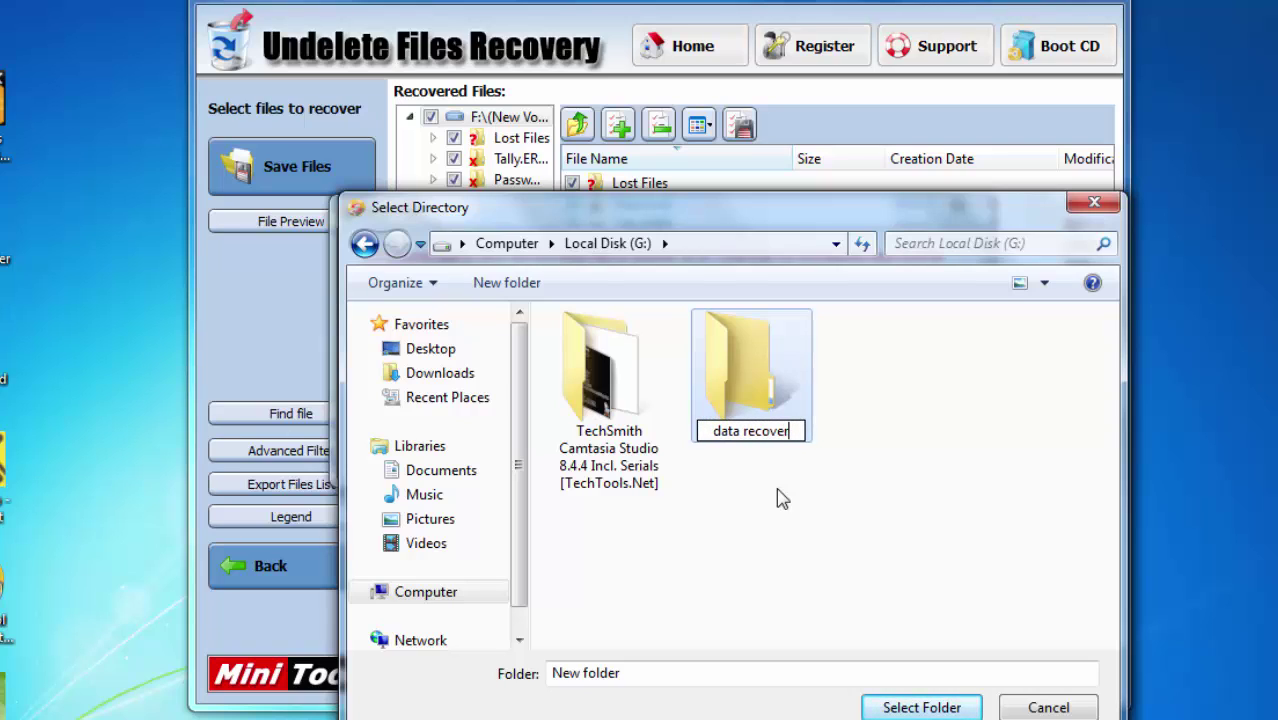
{"action": "left_click", "coordinate": [742, 472]}
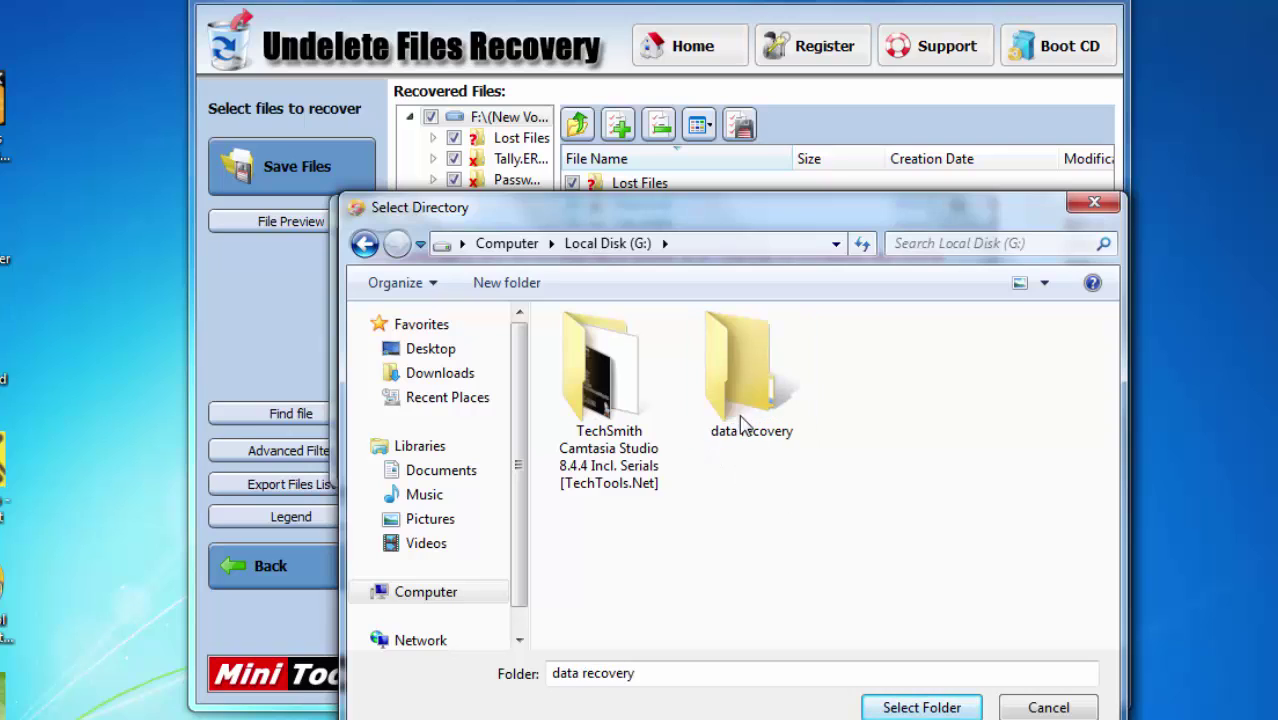
Set G:\data recovery as the destination and save the recovered files there, moving the progress window aside.
{"action": "double_click", "coordinate": [750, 370]}
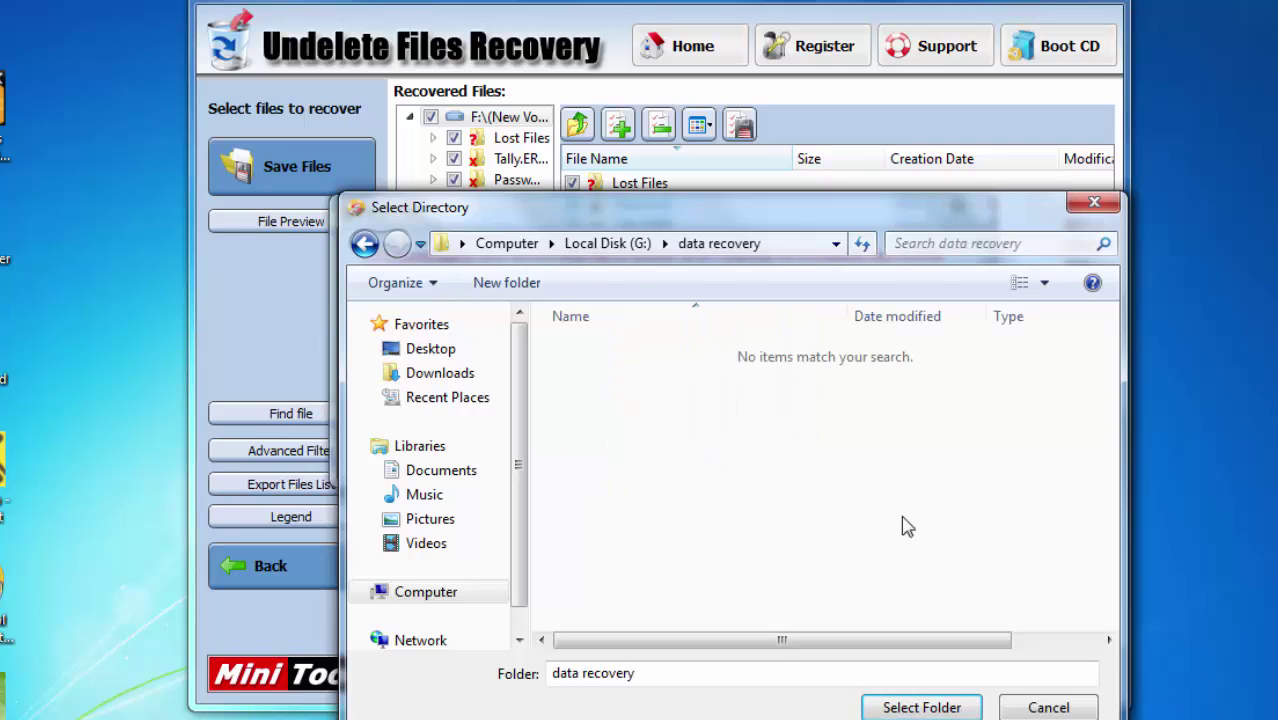
{"action": "left_click", "coordinate": [912, 707]}
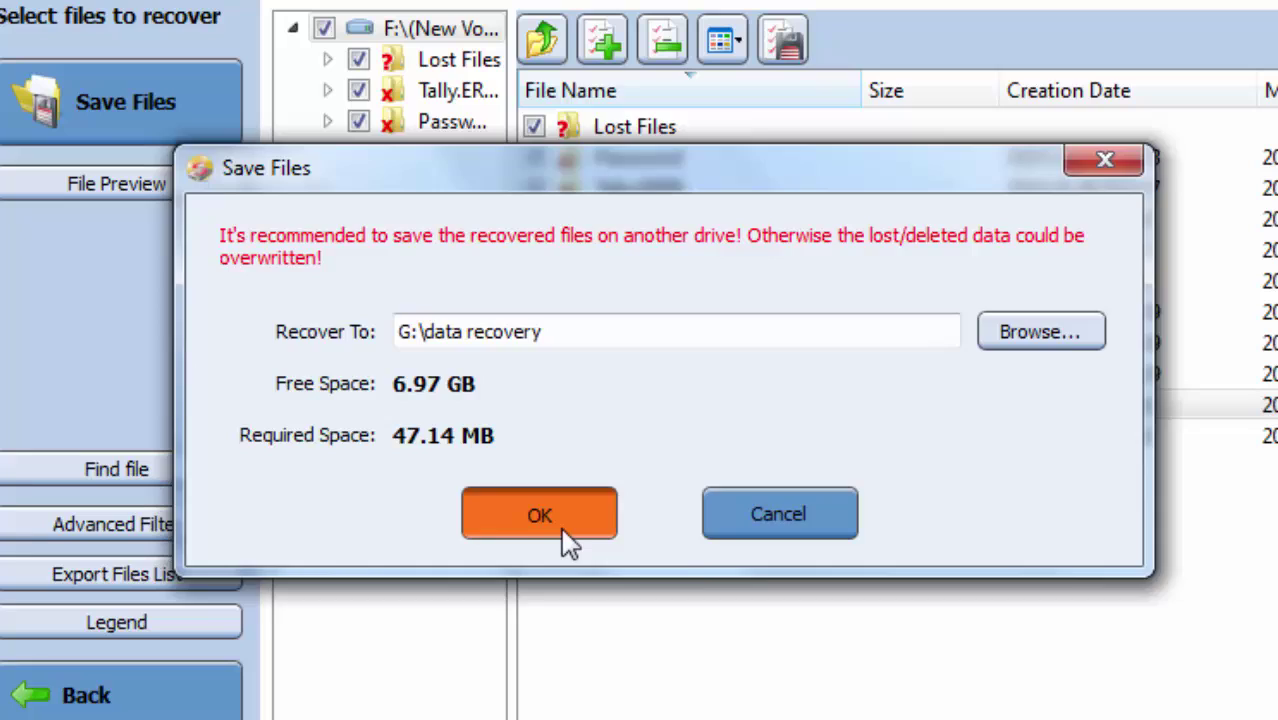
{"action": "left_click", "coordinate": [572, 492]}
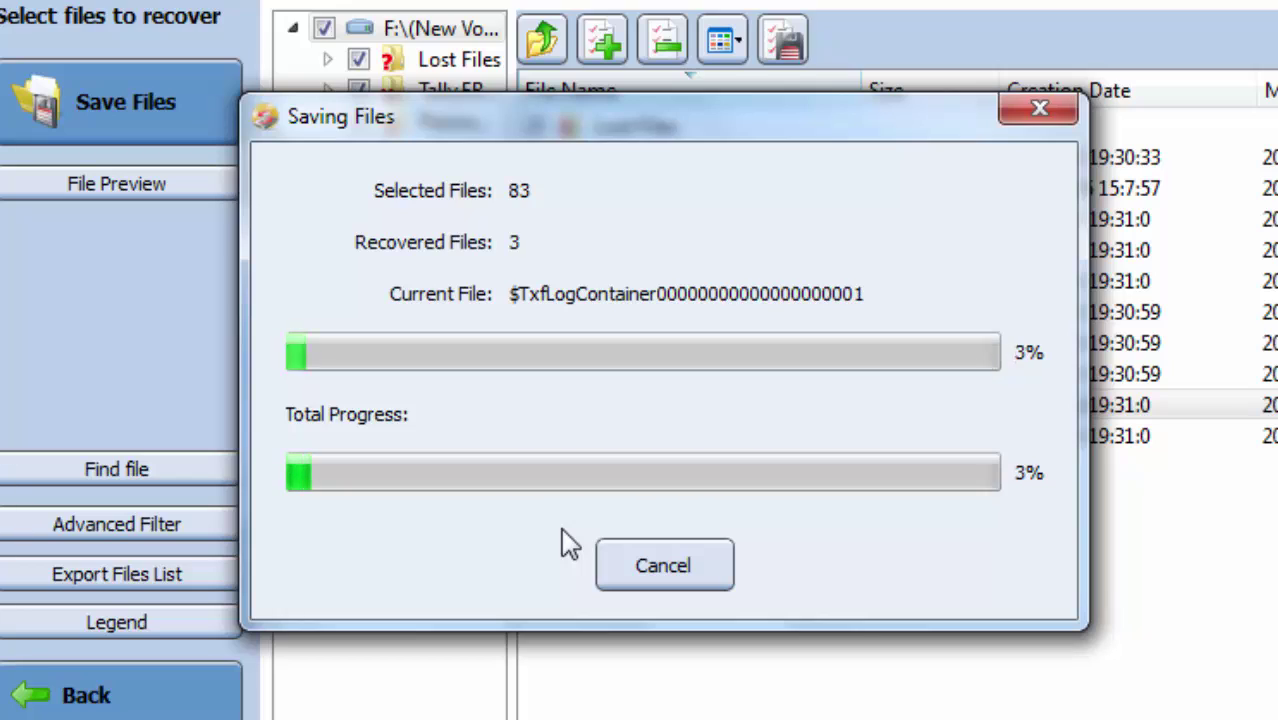
{"action": "left_click_drag", "start_coordinate": [655, 123], "coordinate": [172, 75]}
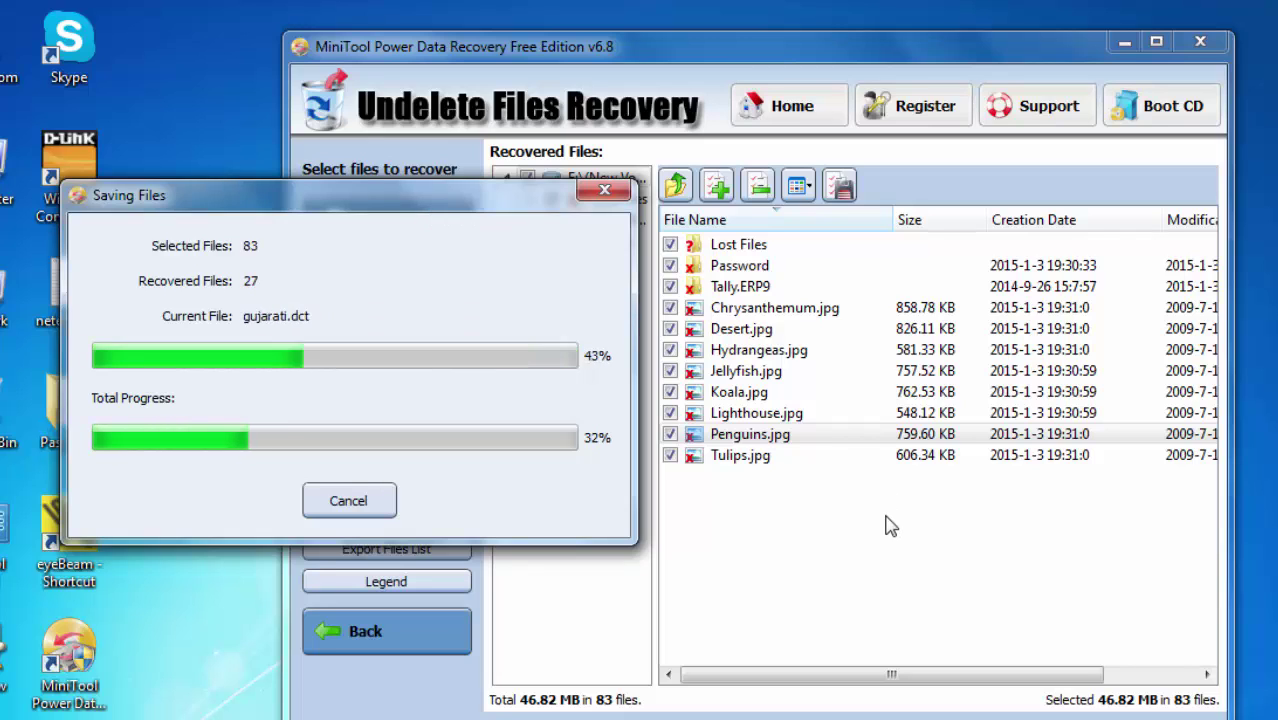
{"action": "left_click_drag", "start_coordinate": [403, 188], "coordinate": [429, 190]}
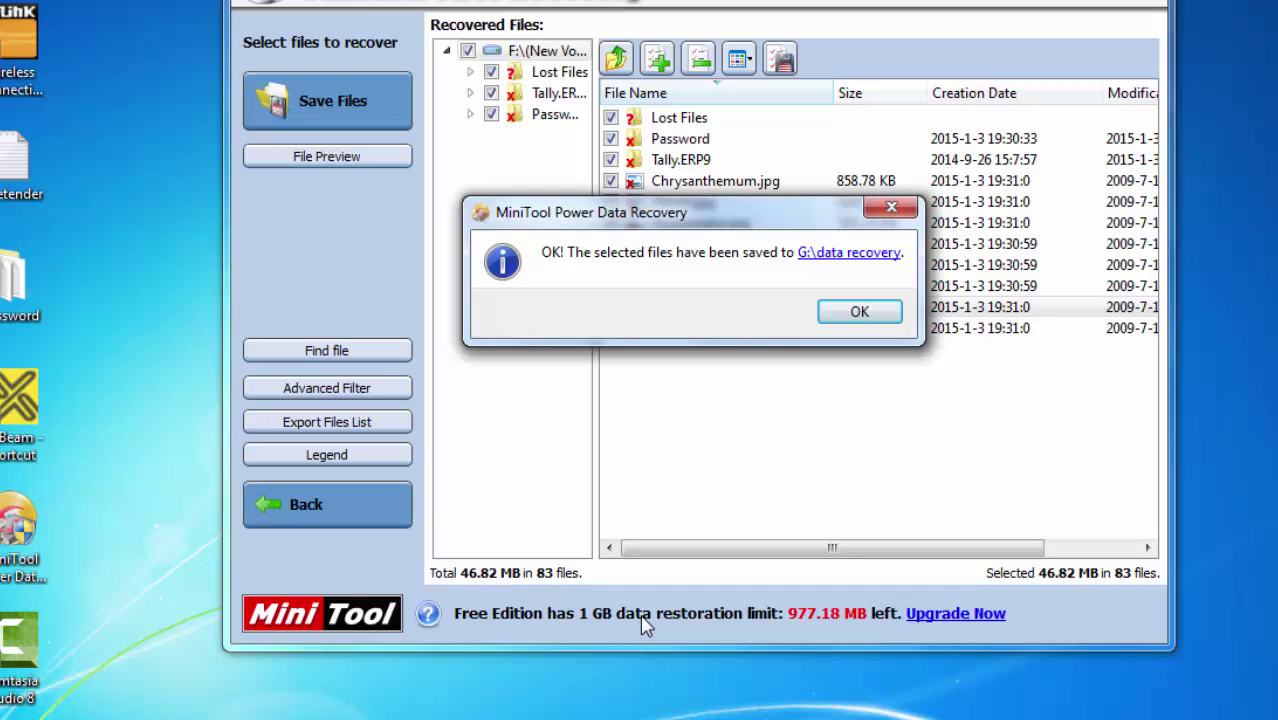
Dismiss the save completion message and exit the recovery program.
{"action": "left_click", "coordinate": [842, 320]}
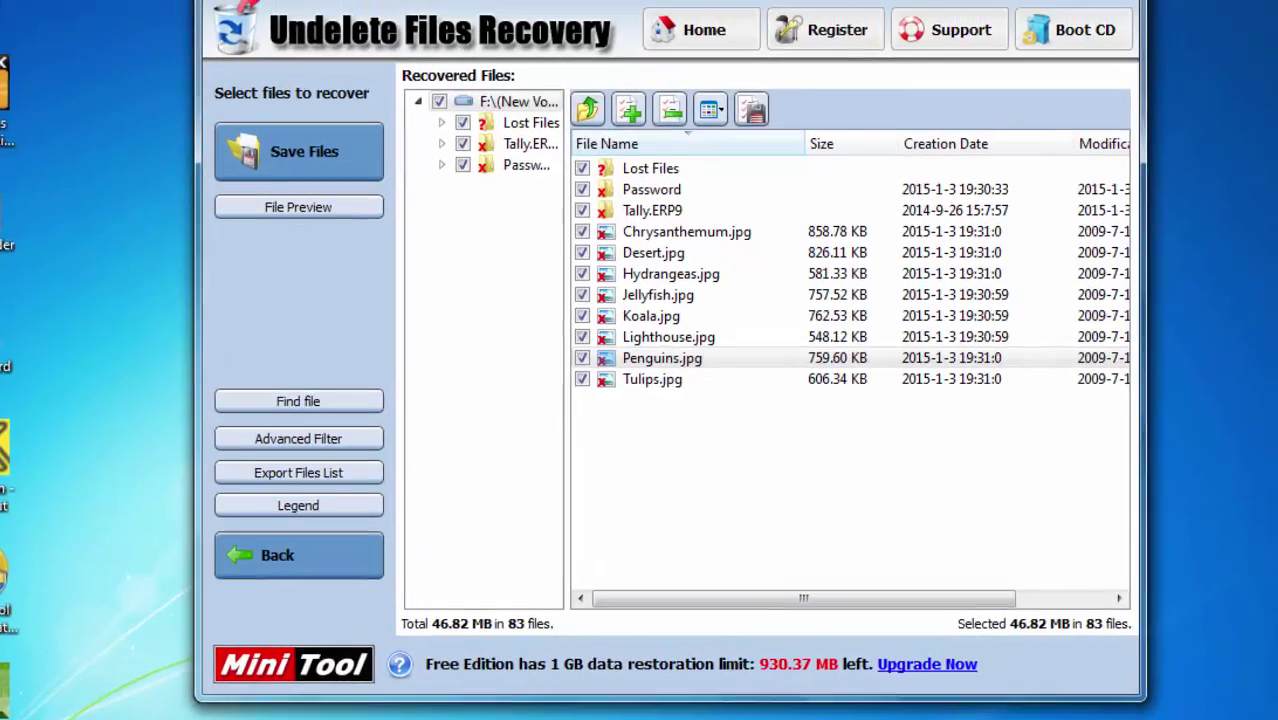
{"action": "left_click", "coordinate": [1225, 18]}
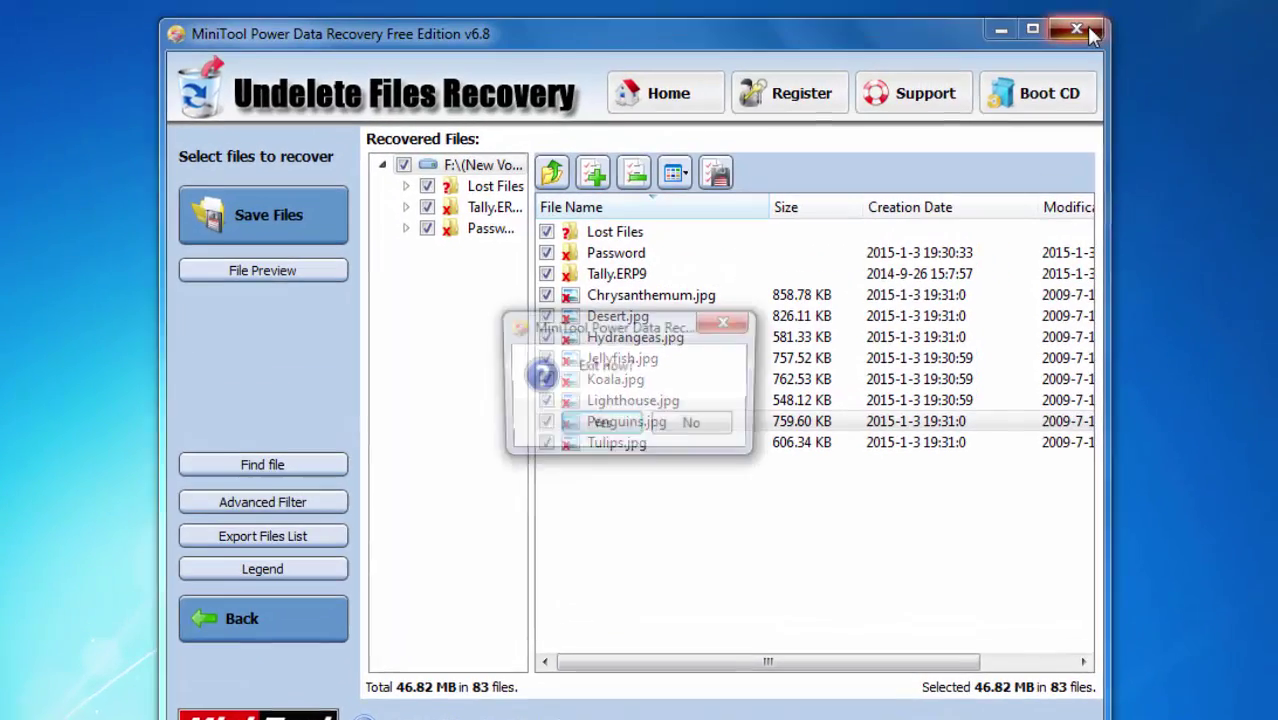
{"action": "left_click", "coordinate": [593, 439]}
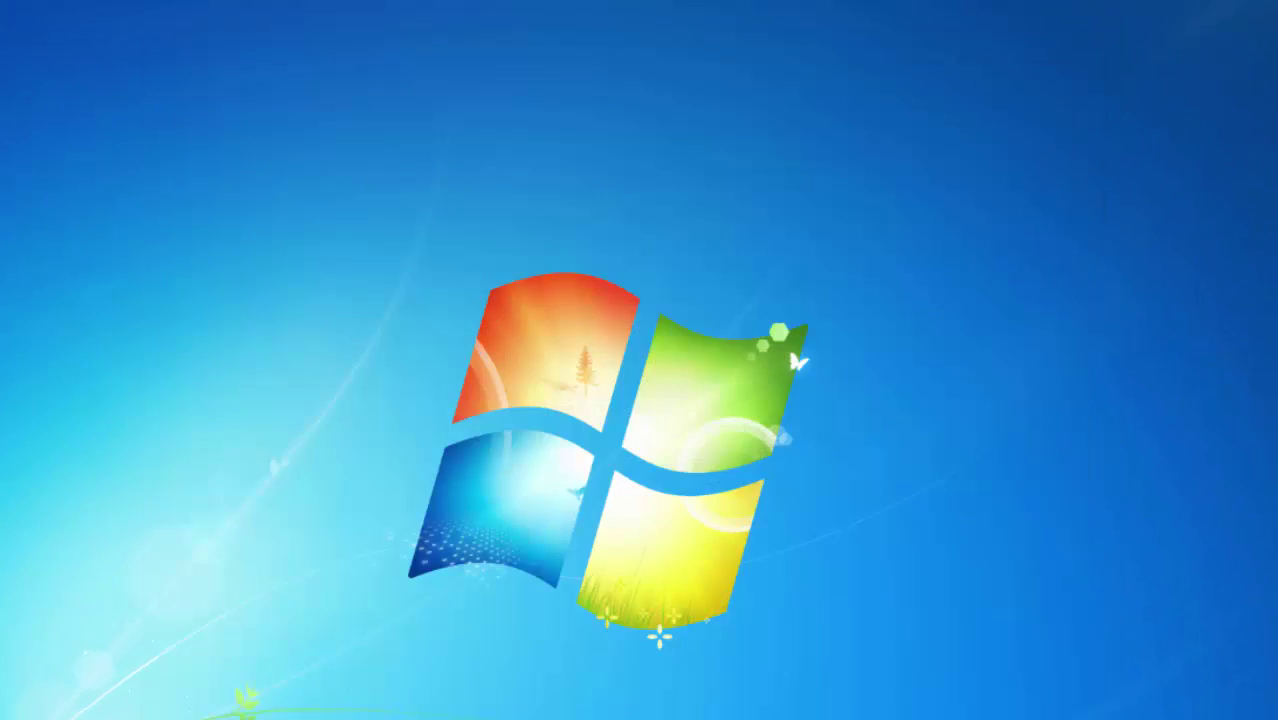
In Windows Explorer, open the data recovery folder on Local Disk (G:) to check the recovered files.
{"action": "key", "text": "super"}
{"action": "left_click", "coordinate": [193, 593]}
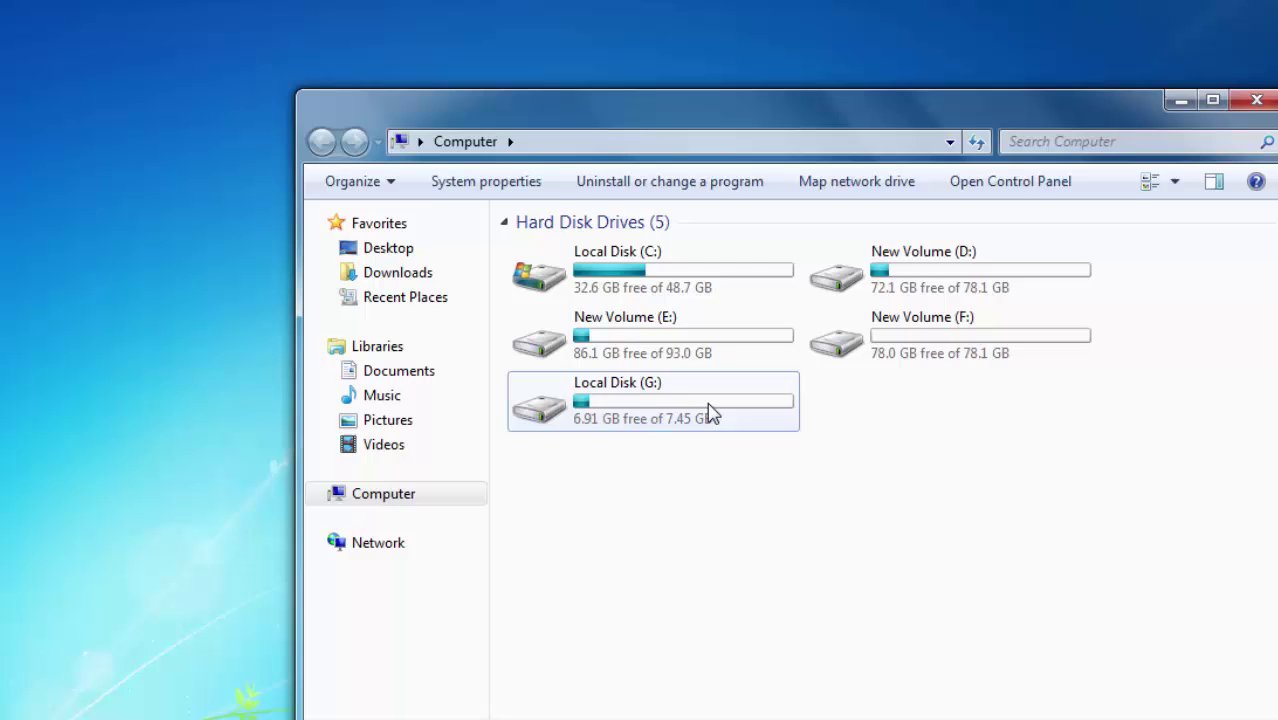
{"action": "double_click", "coordinate": [708, 414]}
{"action": "double_click", "coordinate": [586, 318]}
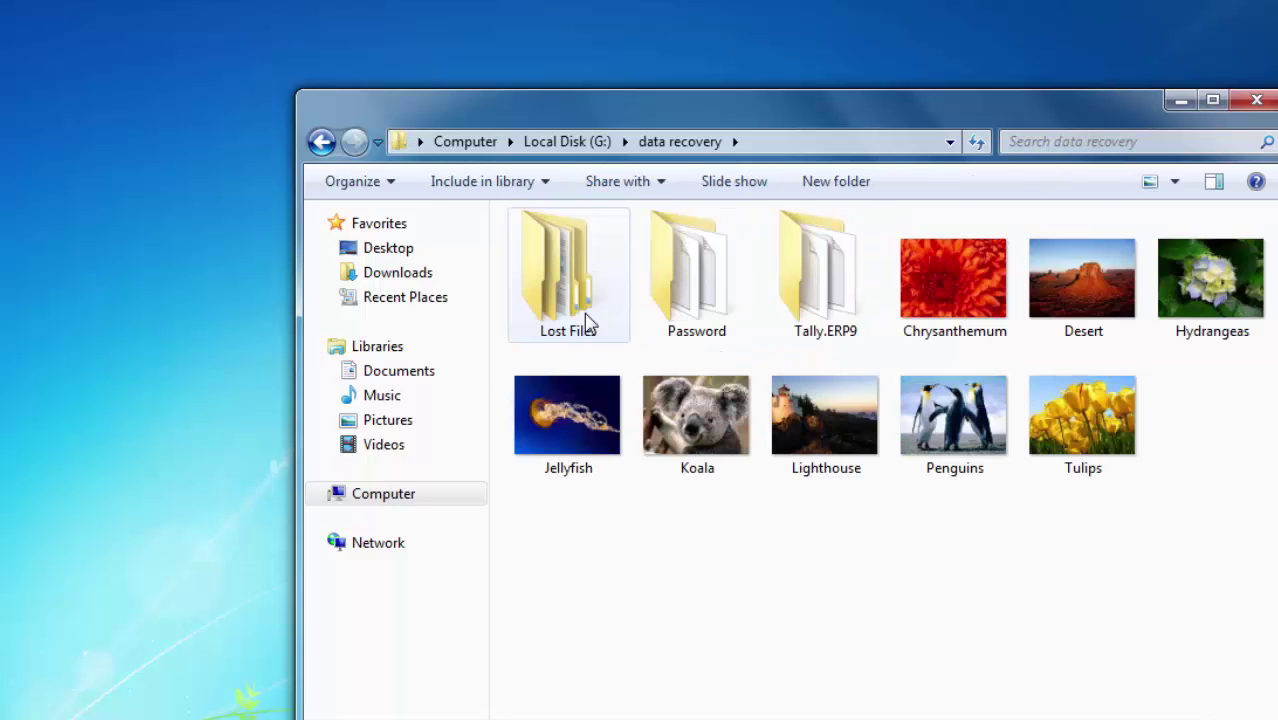